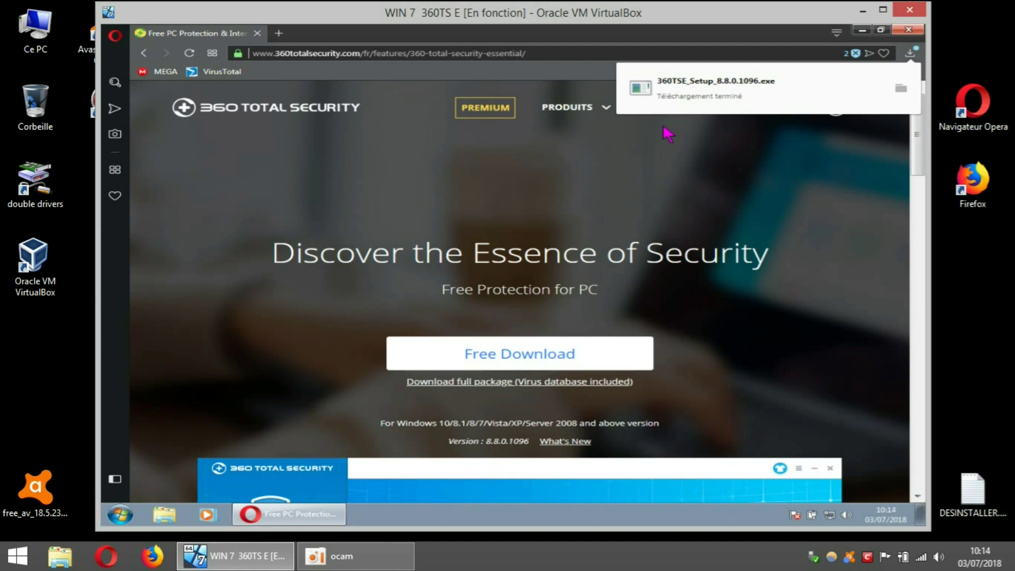
Step: Show the downloaded 360TSE_Setup_8.8.0.1096.exe in its folder and launch the installer
left_click_drag(676, 20, 673, 16)
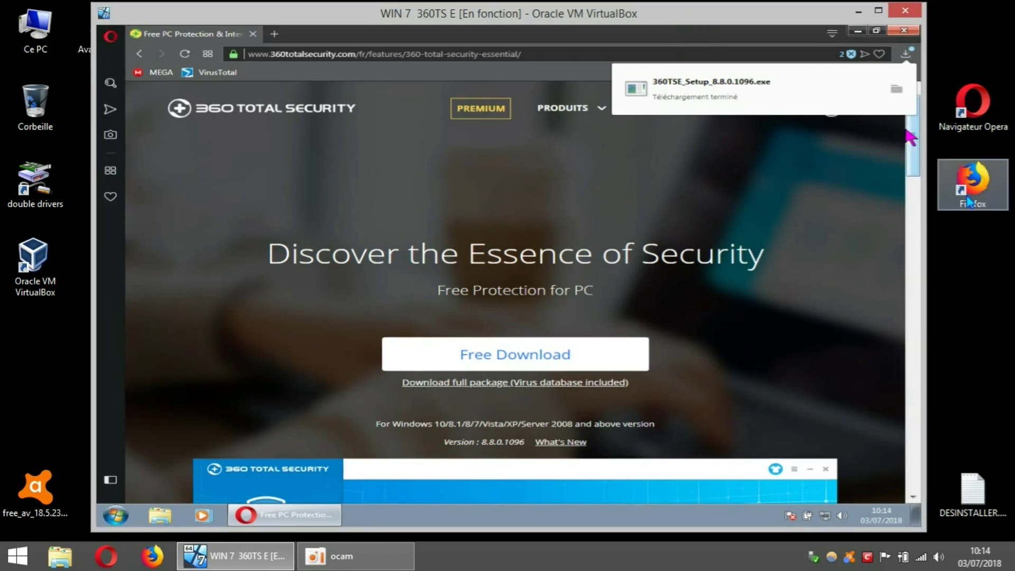
mouse_move(779, 24)
left_mouse_down()
mouse_move(765, 22)
mouse_move(781, 23)
left_mouse_up()
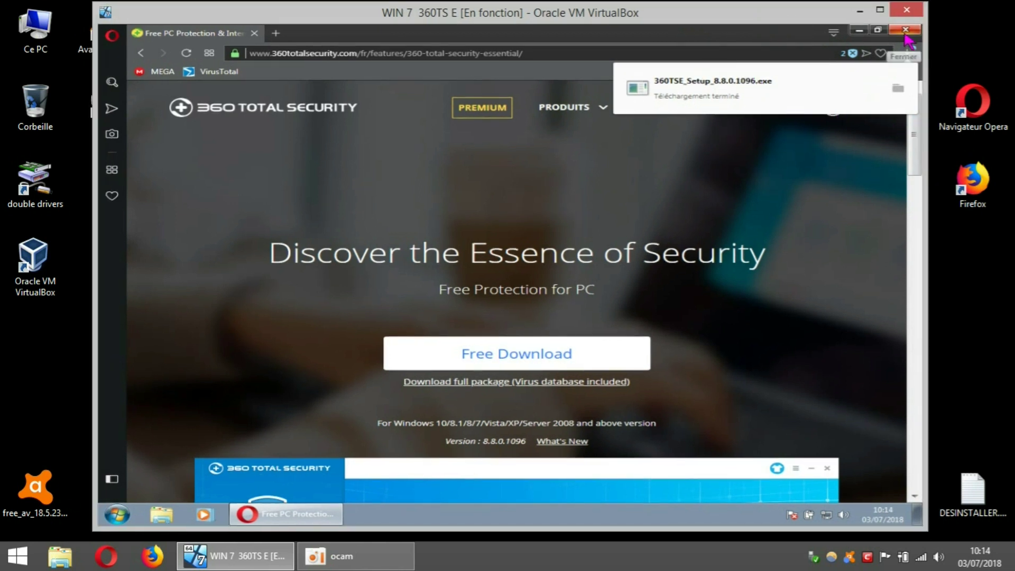
left_click(898, 86)
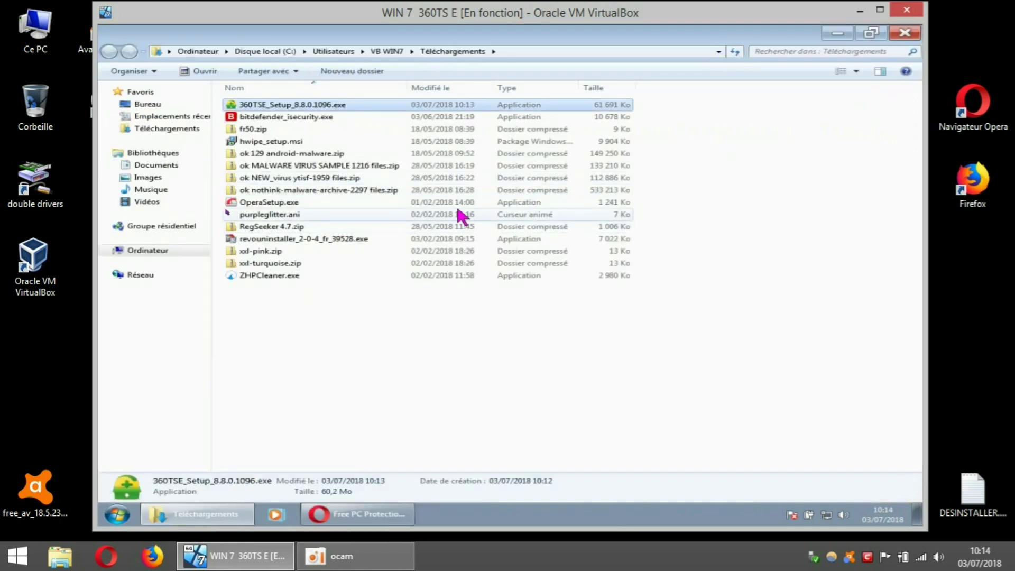
right_click(322, 106)
left_click(364, 127)
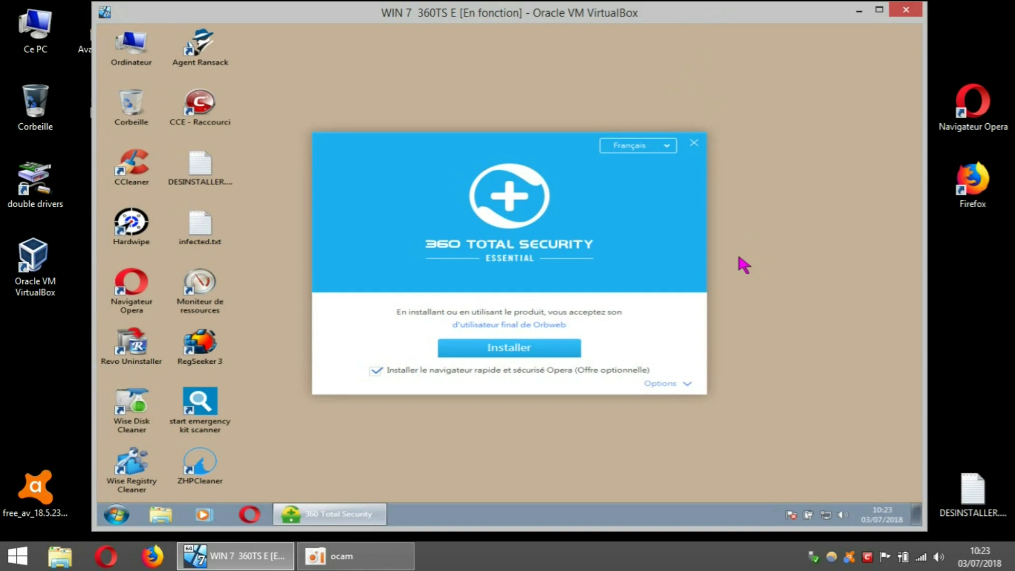
Step: Install 360 Total Security Essential in C:\Program Files (x86)\360\Total Security without the optional Opera browser, and accept the privacy notice
left_click_drag(563, 156, 566, 126)
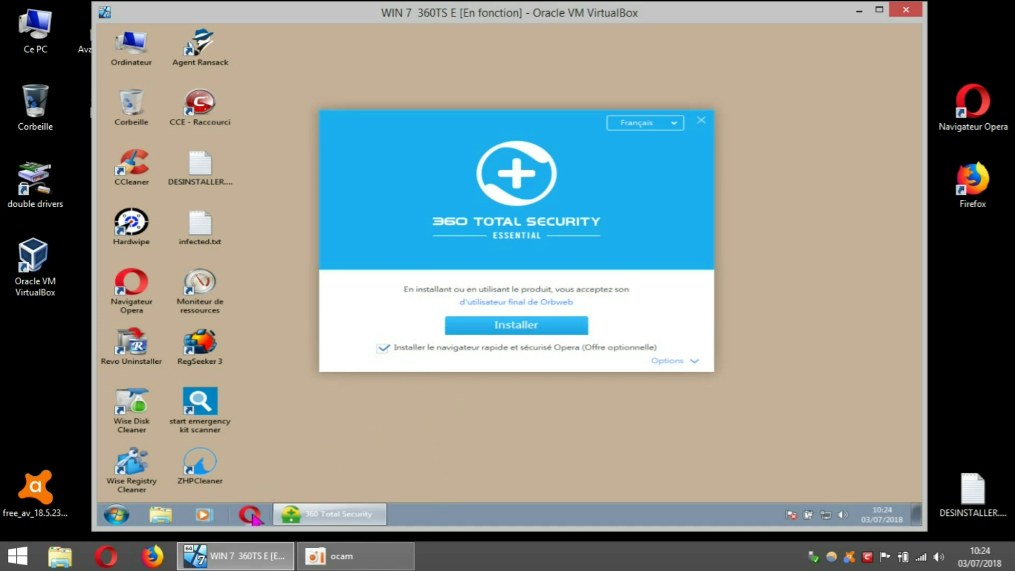
left_click(383, 348)
left_click_drag(572, 133, 538, 121)
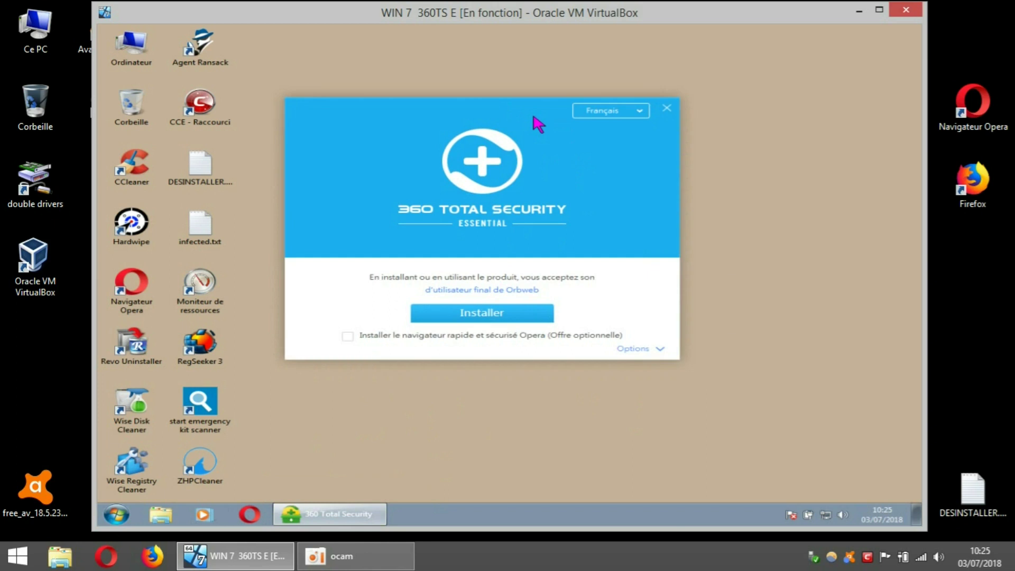
left_click(635, 350)
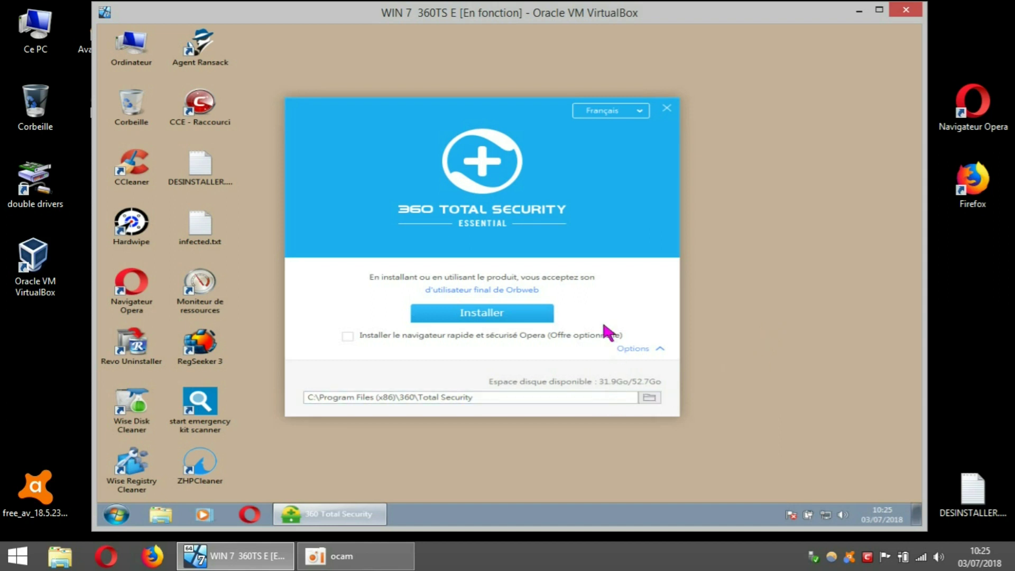
left_click(542, 316)
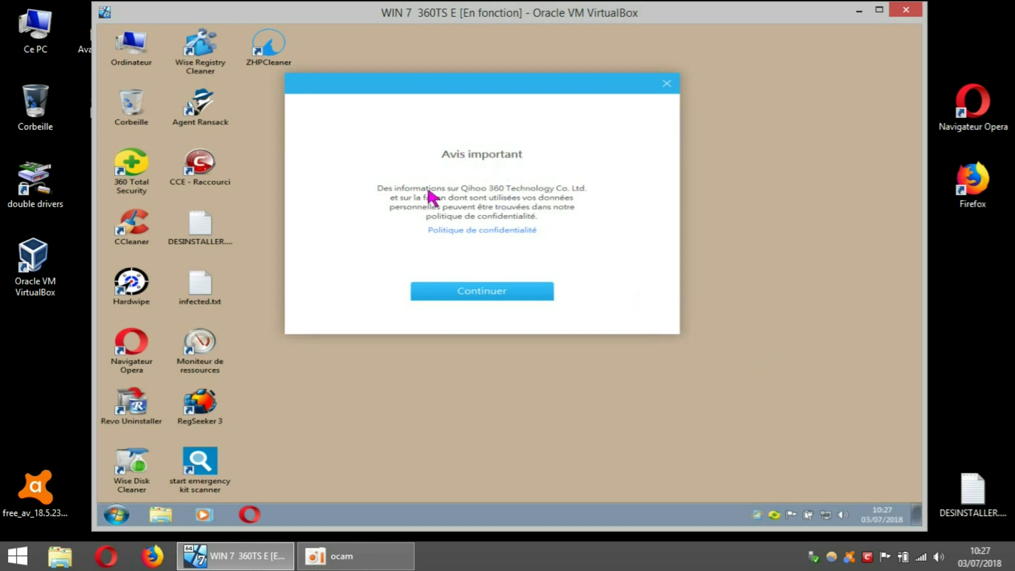
left_click(511, 296)
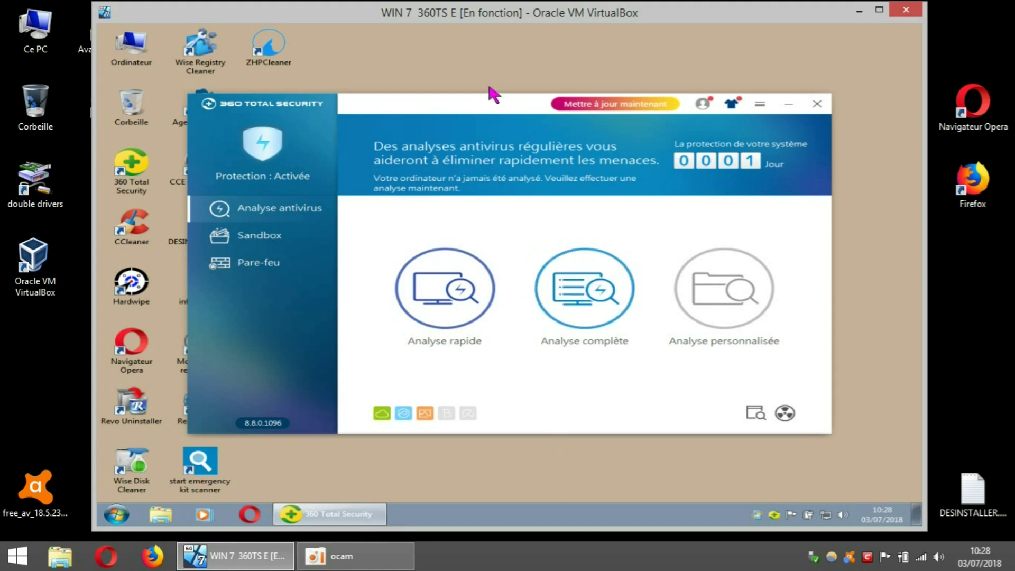
Step: Review the Premium upgrade offer and its licence plans, and quit it without buying
left_click_drag(494, 105, 509, 83)
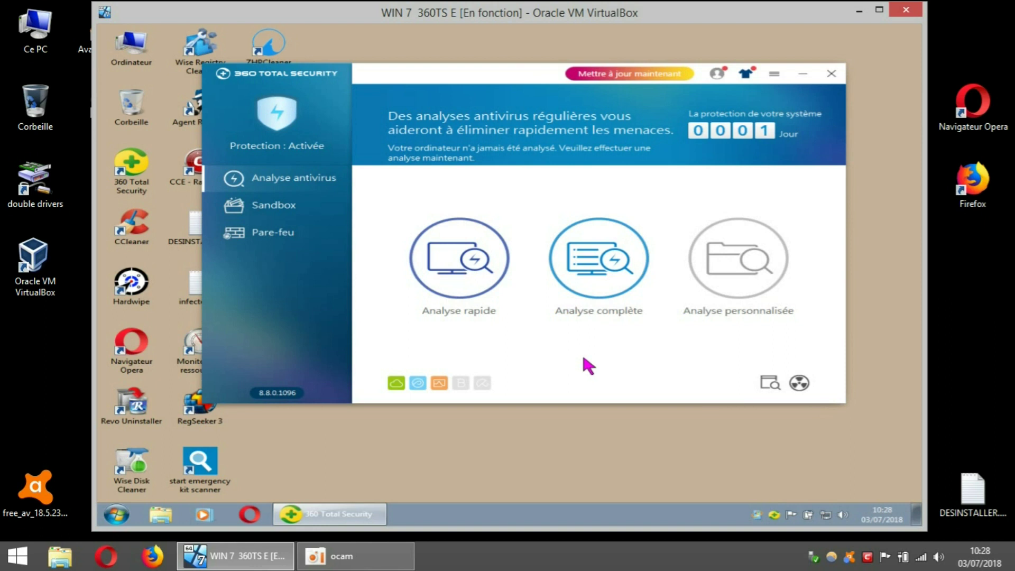
left_click(644, 77)
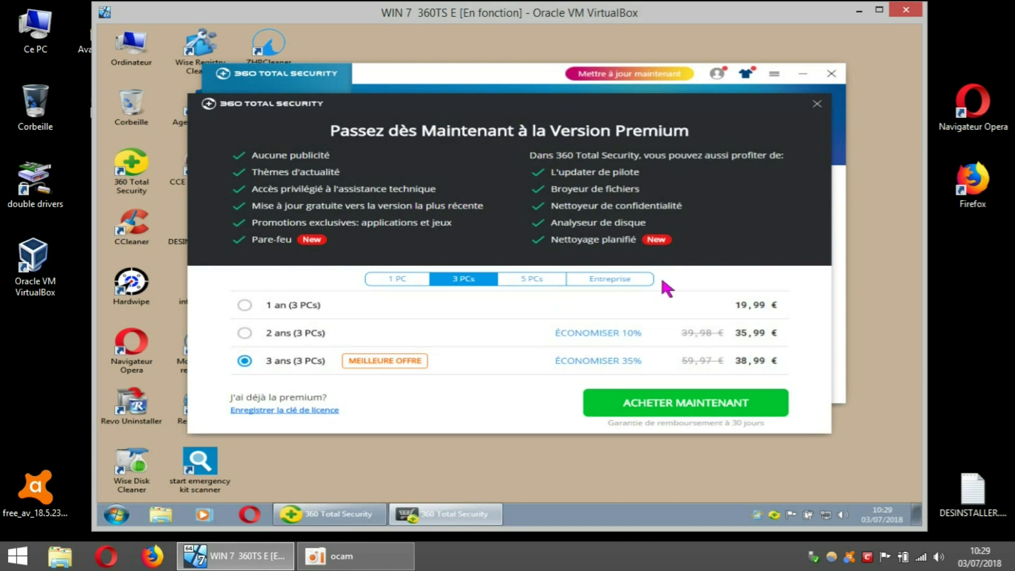
left_click(817, 103)
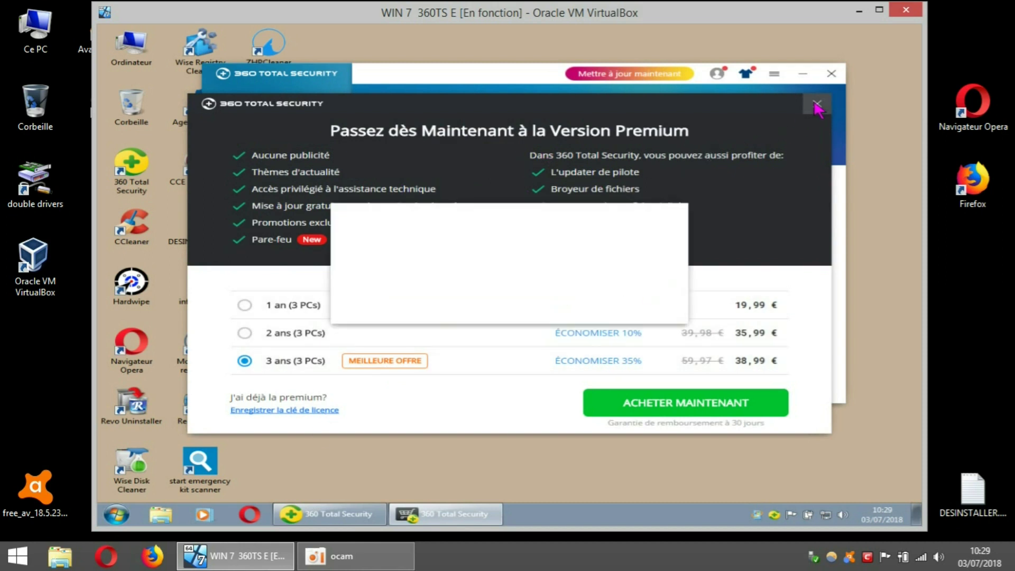
left_click(492, 302)
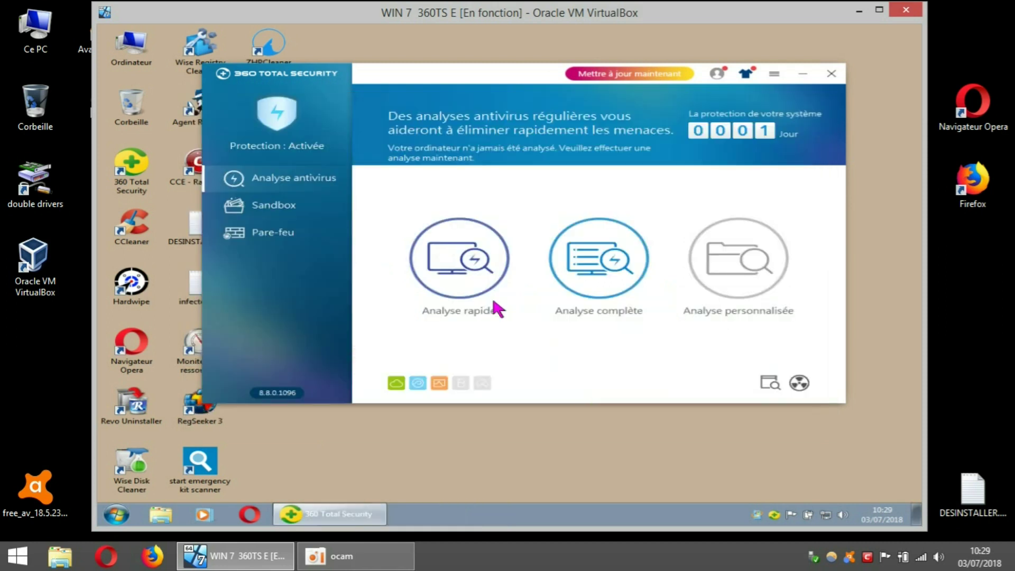
left_click(637, 74)
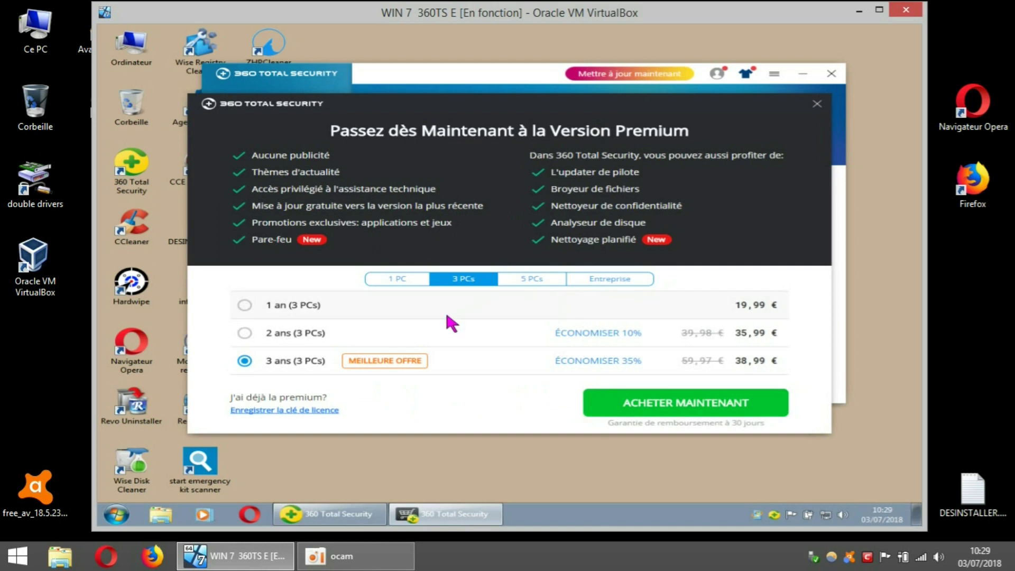
left_click(817, 104)
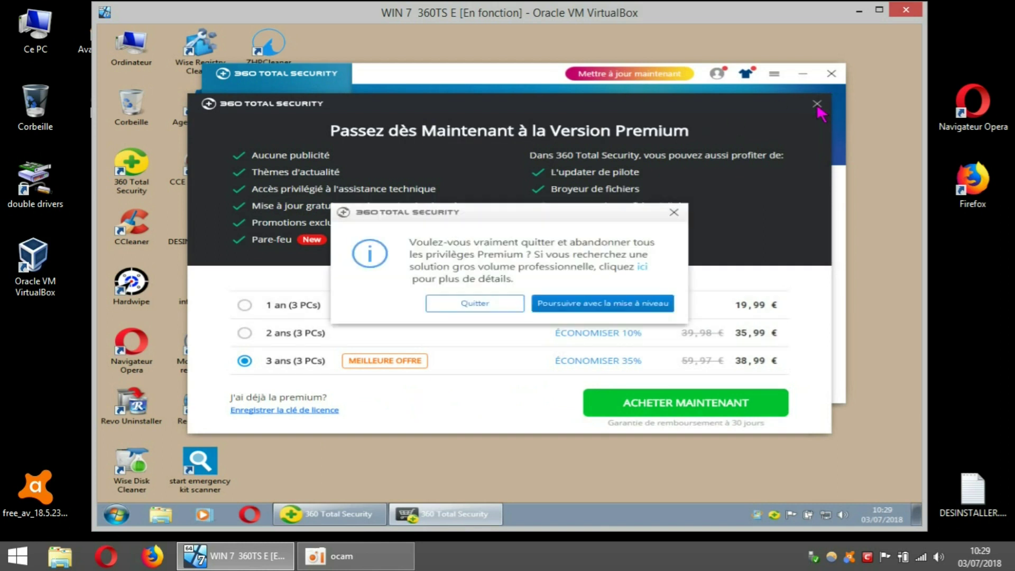
left_click(495, 311)
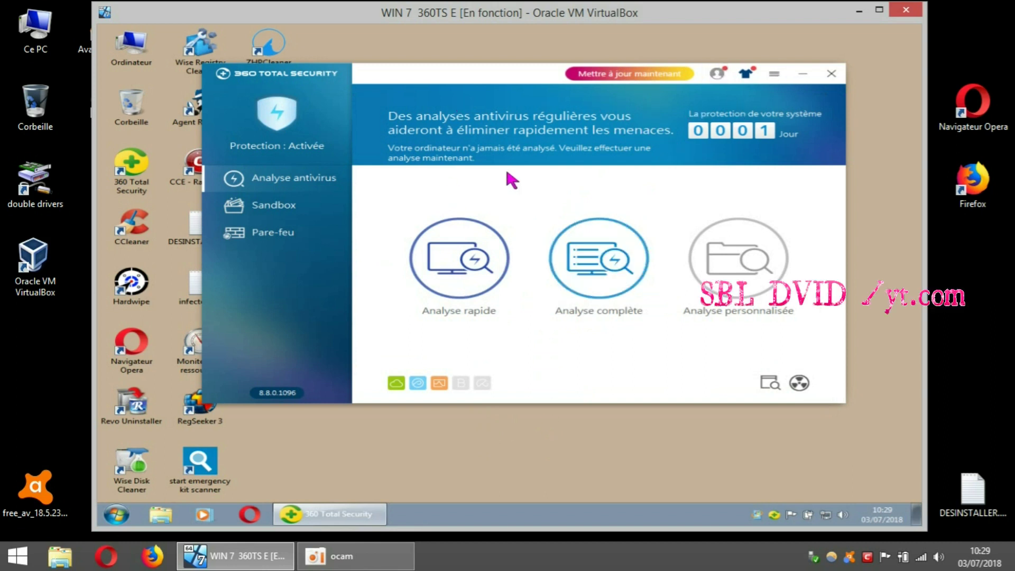
Step: Start the search for antivirus updates and move the update window clear of the main window's menu
left_click(773, 76)
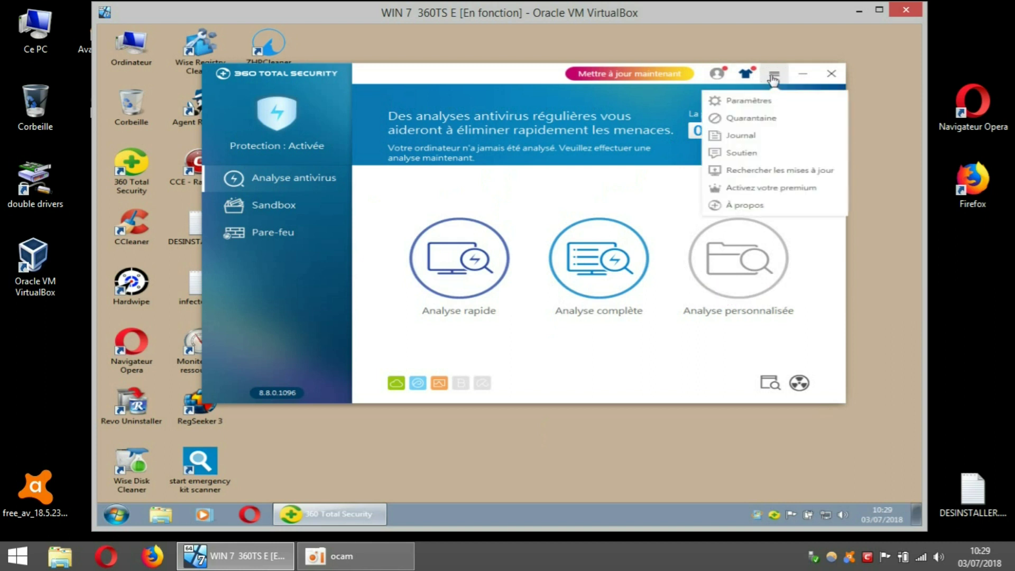
left_click(754, 172)
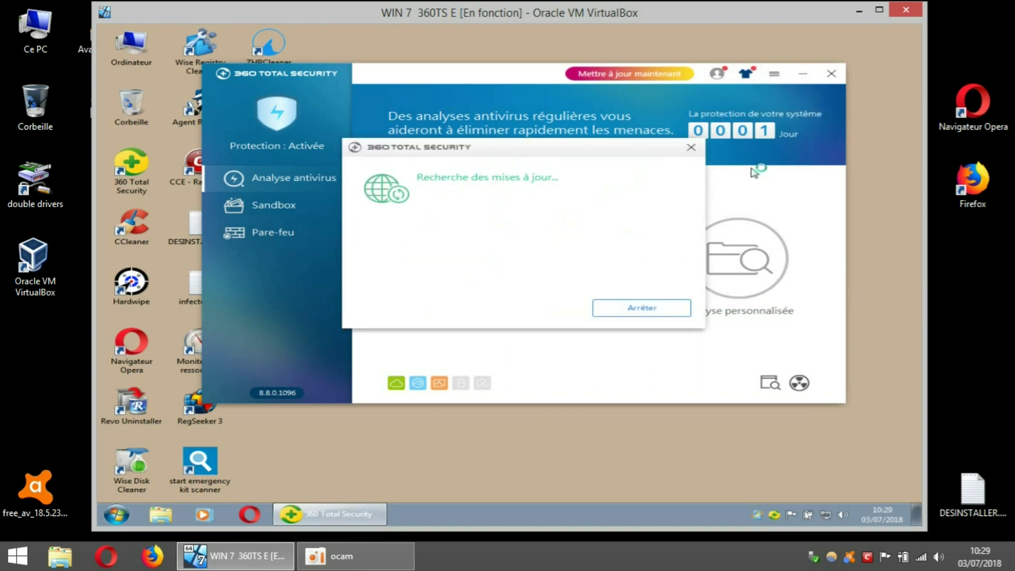
left_click_drag(632, 153, 570, 181)
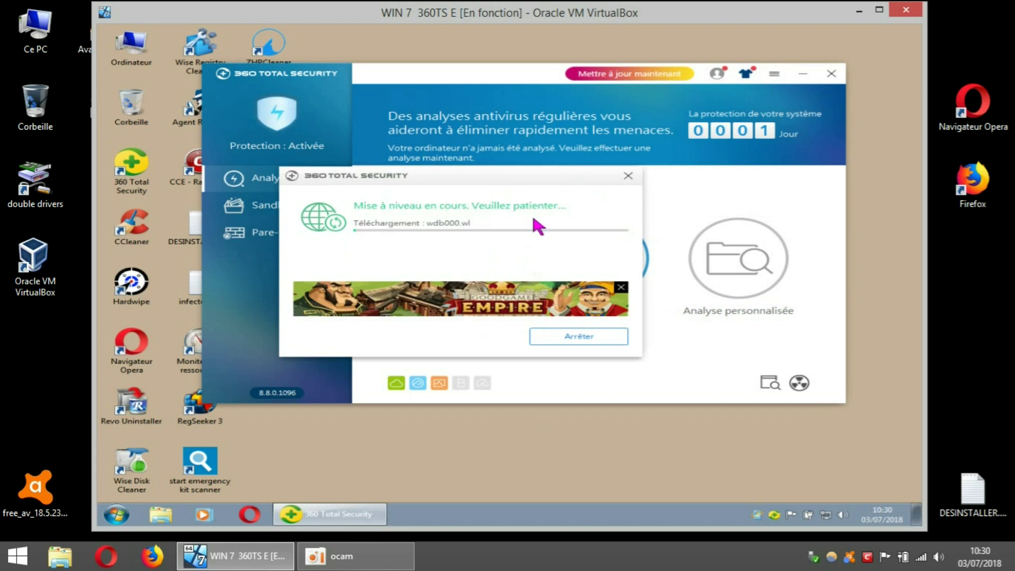
left_click_drag(537, 174, 529, 314)
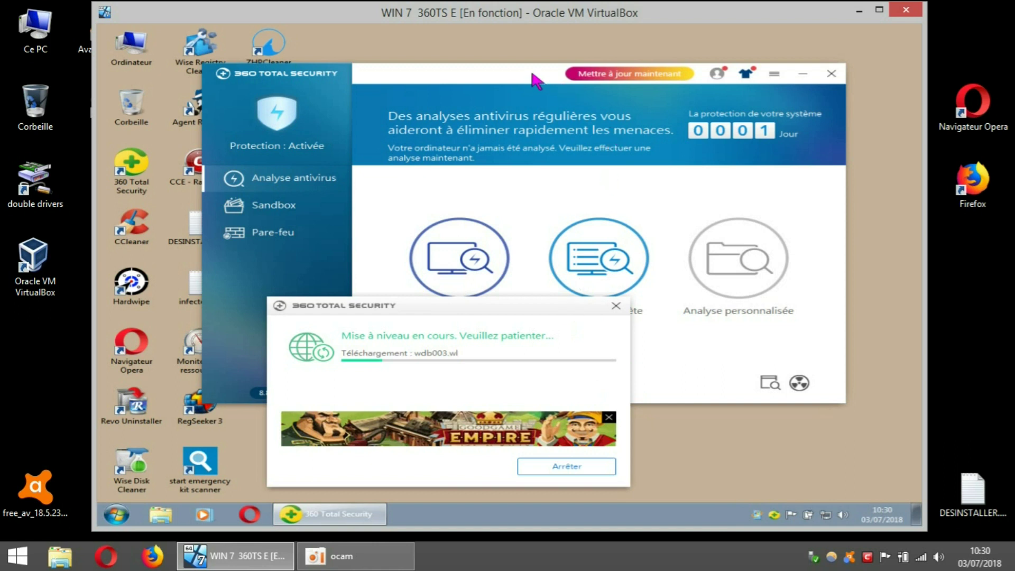
Step: Open the antivirus settings and try to turn off advertising content, dismissing the Premium offer
left_click(774, 74)
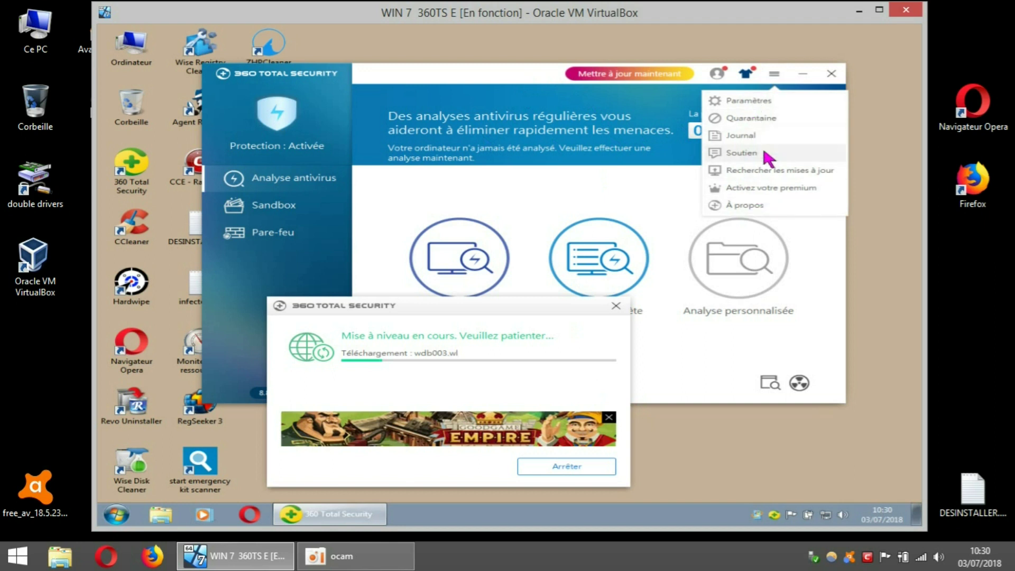
left_click(756, 102)
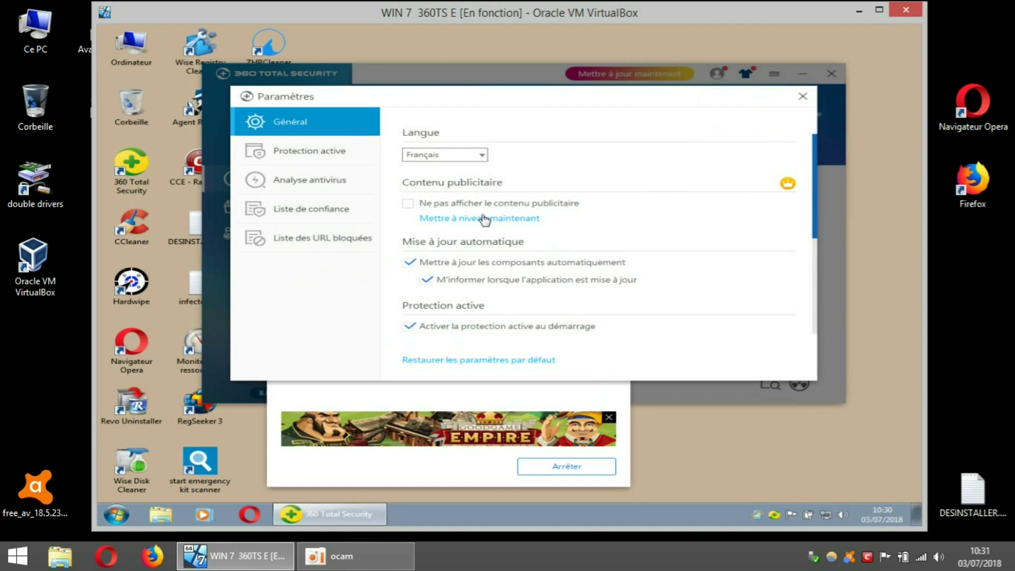
left_click(408, 204)
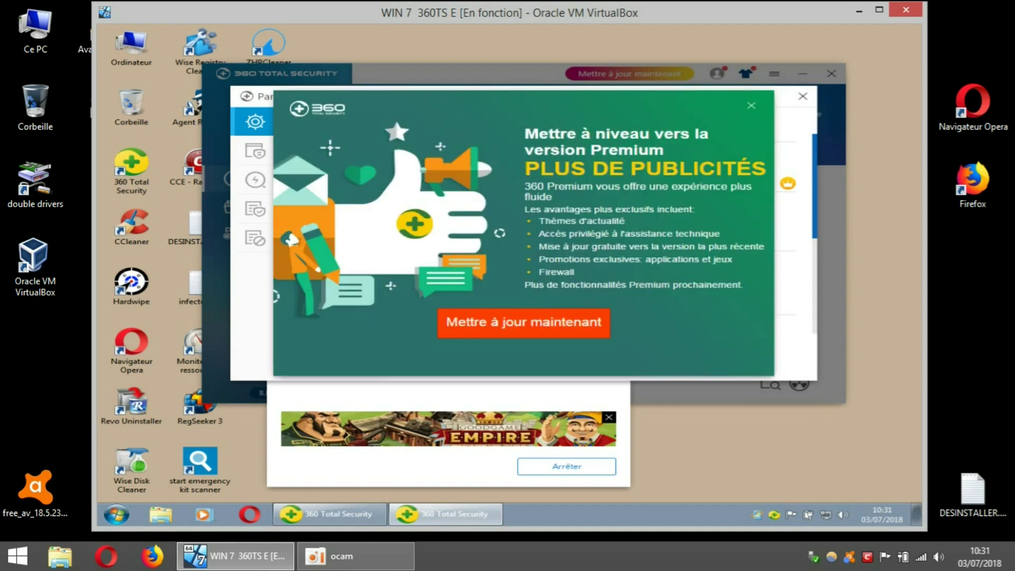
left_click(751, 105)
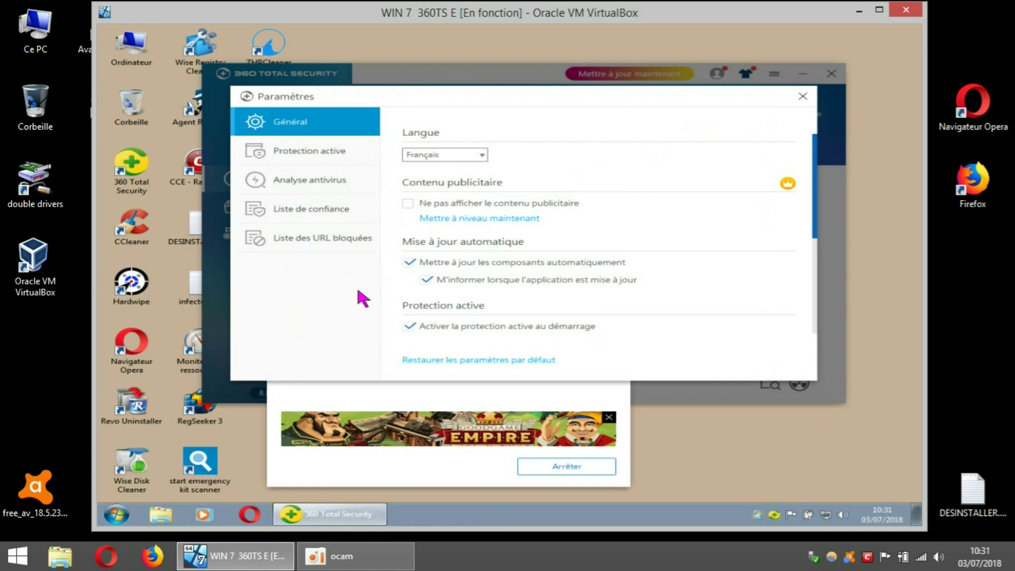
Step: Opt out of the 360 user experience improvement programme and review the remaining general settings
scroll(490, 312, "down", 2)
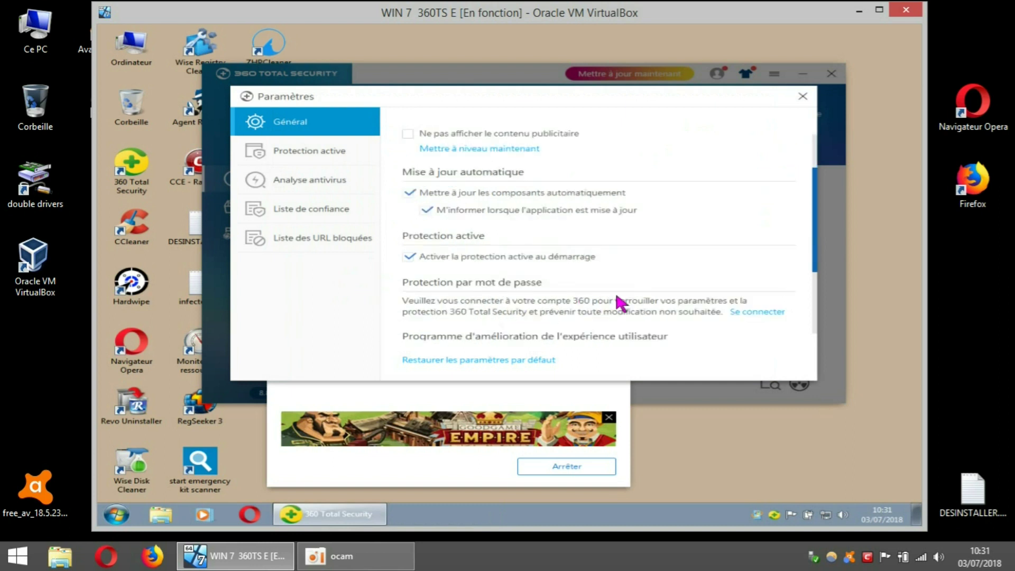
scroll(617, 297, "down", 2)
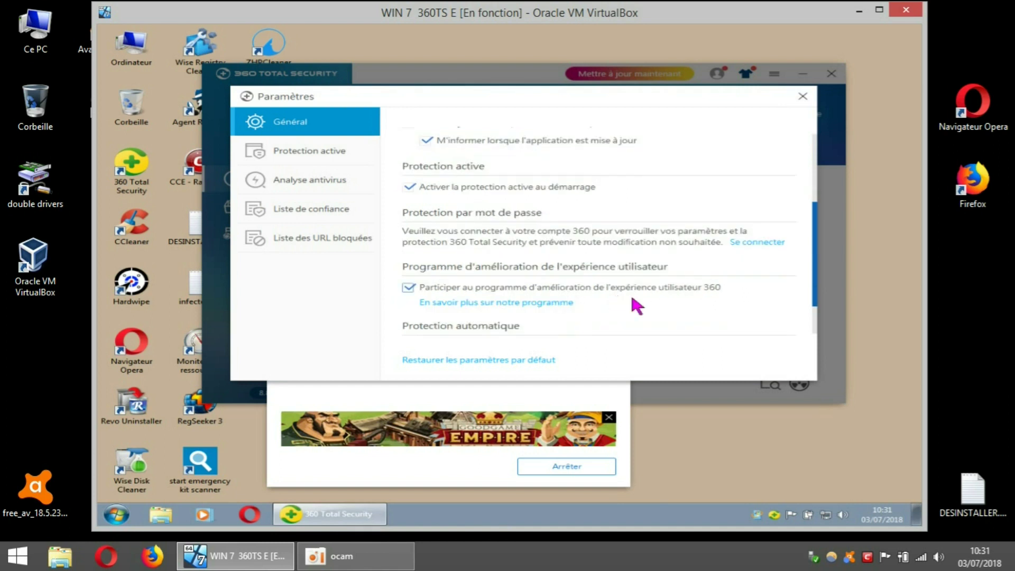
left_click(408, 287)
scroll(581, 290, "down", 1)
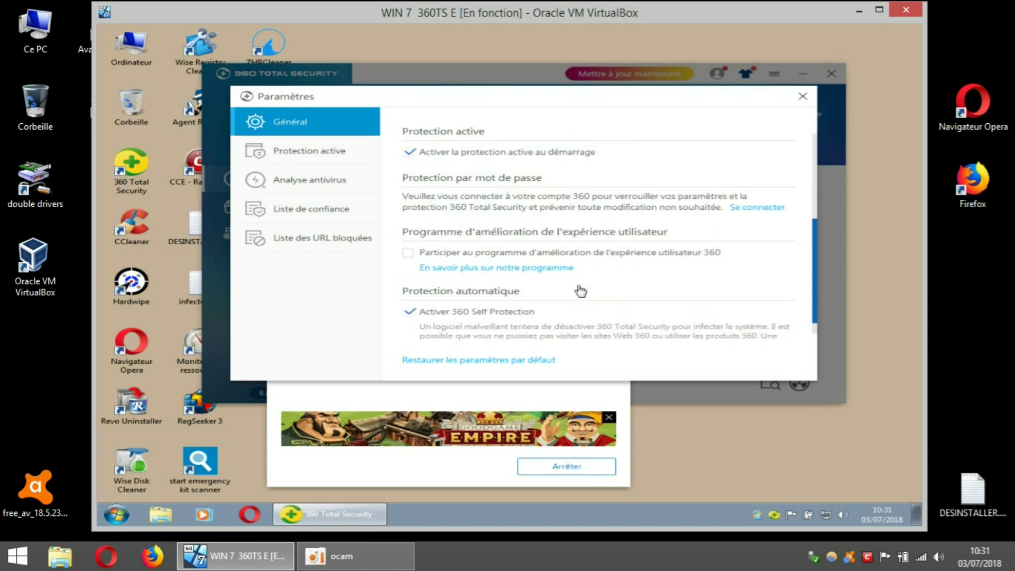
scroll(580, 290, "down", 1)
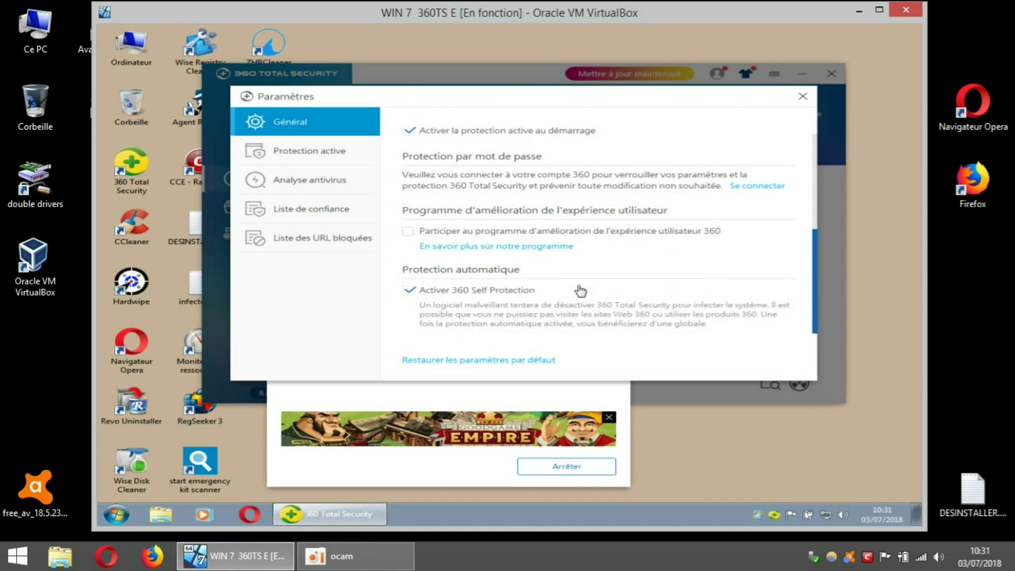
scroll(580, 290, "up", 6)
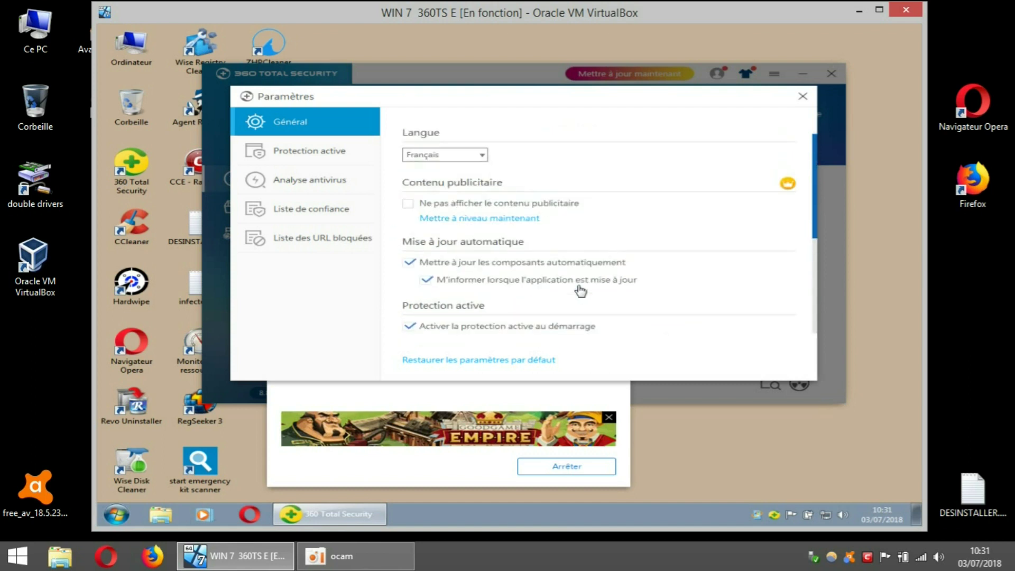
Step: In the Internet settings of active protection, disable both online shopping options: scan progress during transactions and notification on shopping sites
left_click(342, 162)
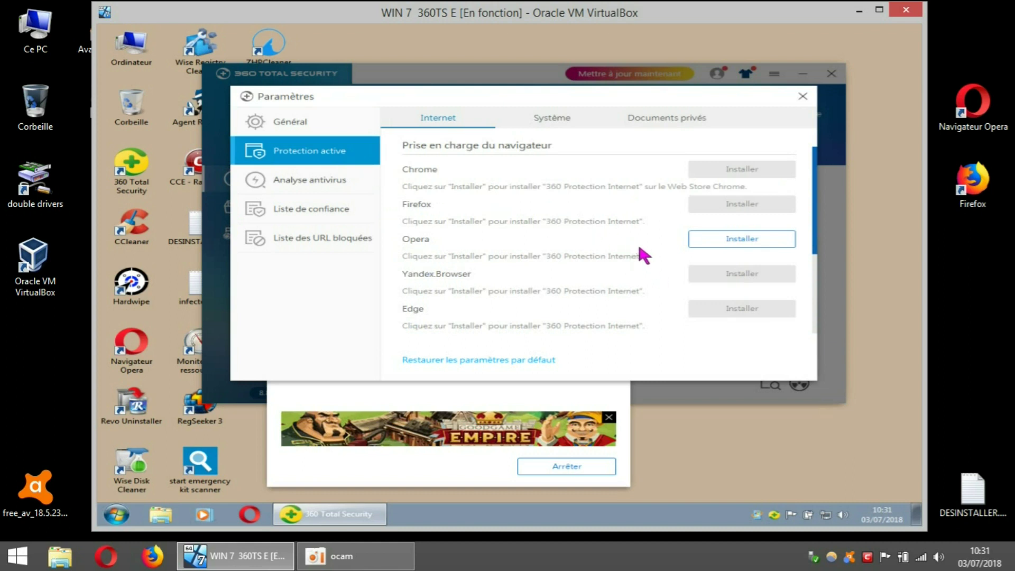
scroll(668, 282, "down", 1)
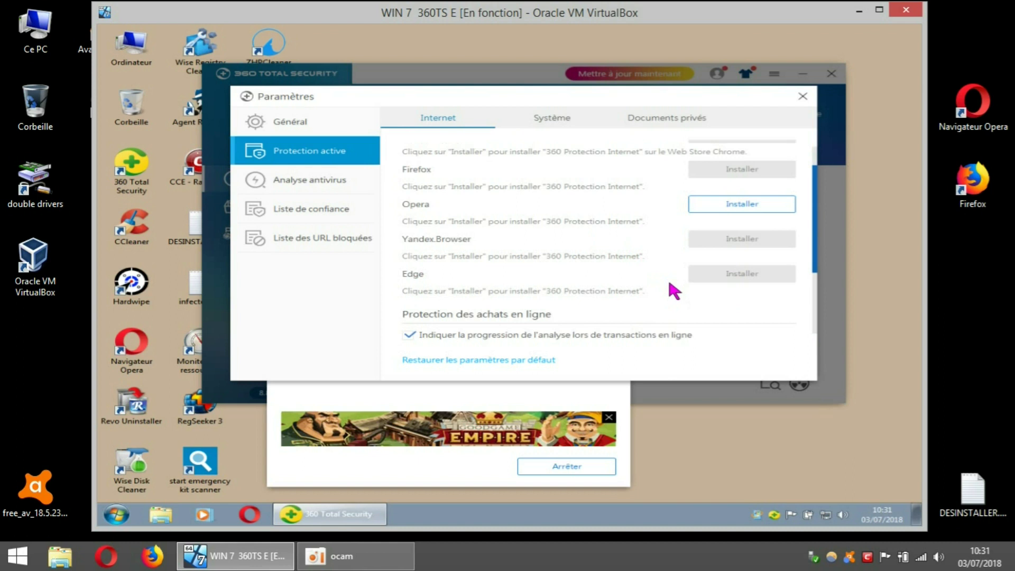
scroll(674, 290, "down", 1)
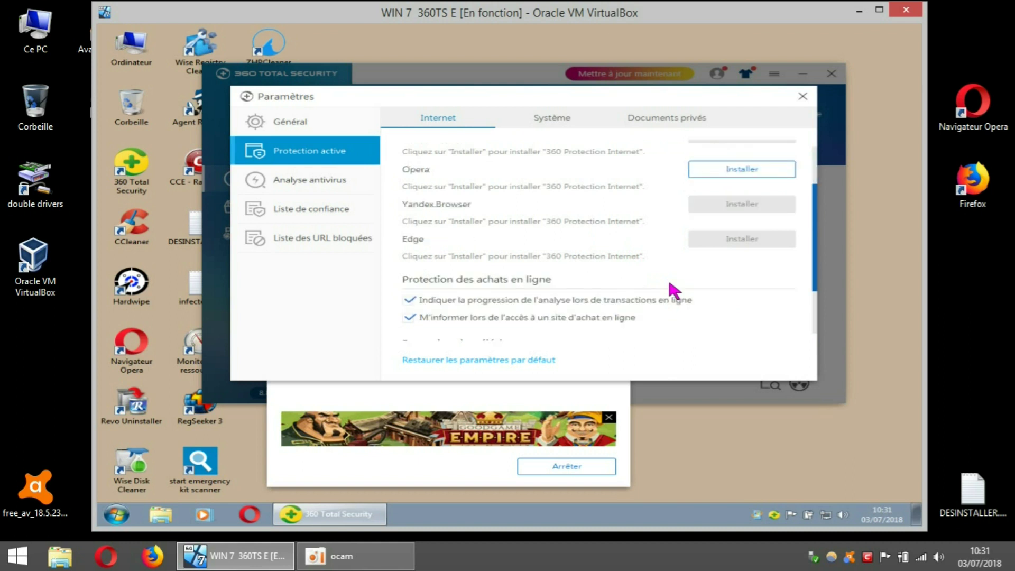
scroll(674, 291, "down", 1)
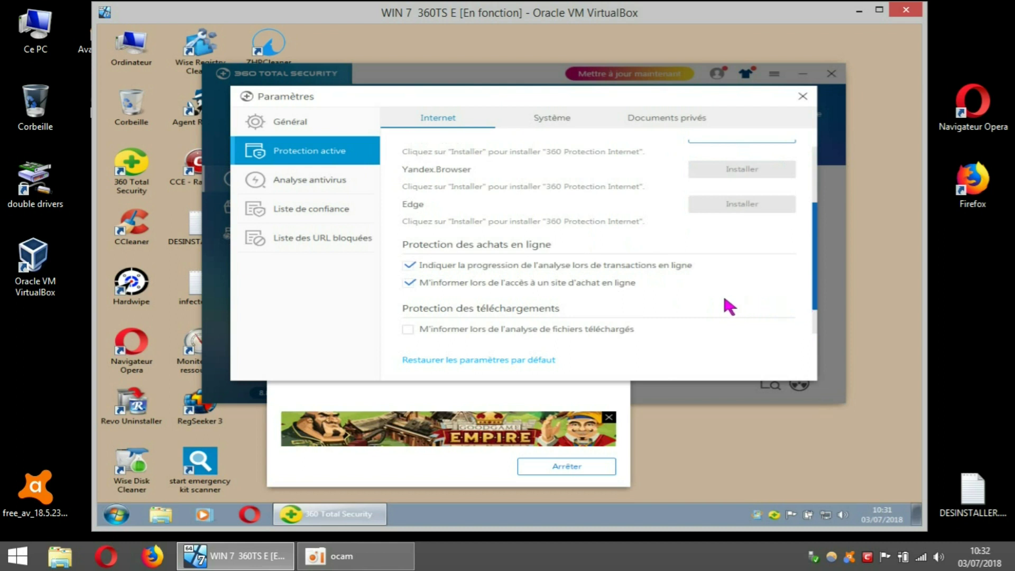
left_click(408, 265)
left_click(408, 283)
scroll(740, 299, "down", 1)
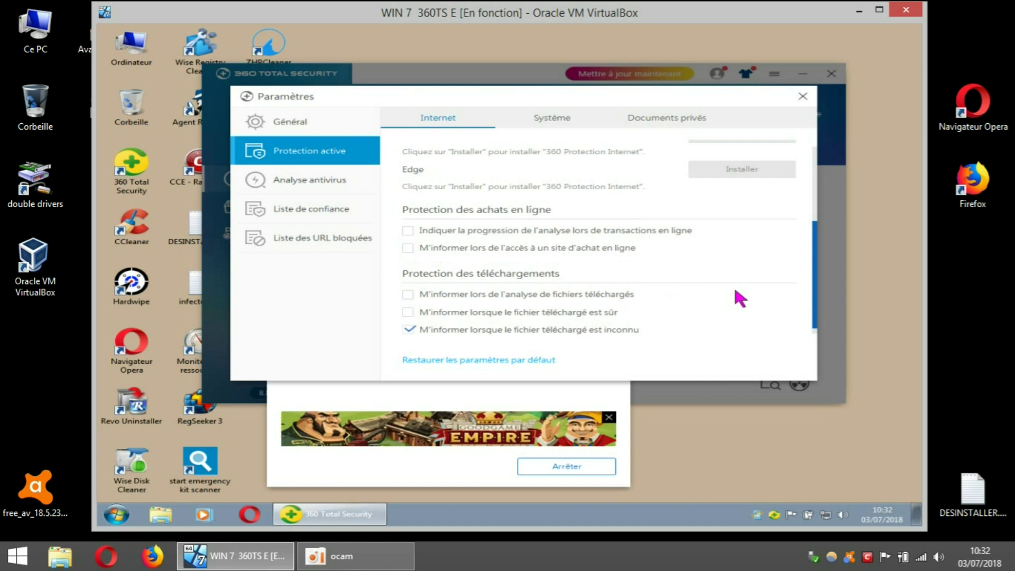
scroll(735, 290, "down", 1)
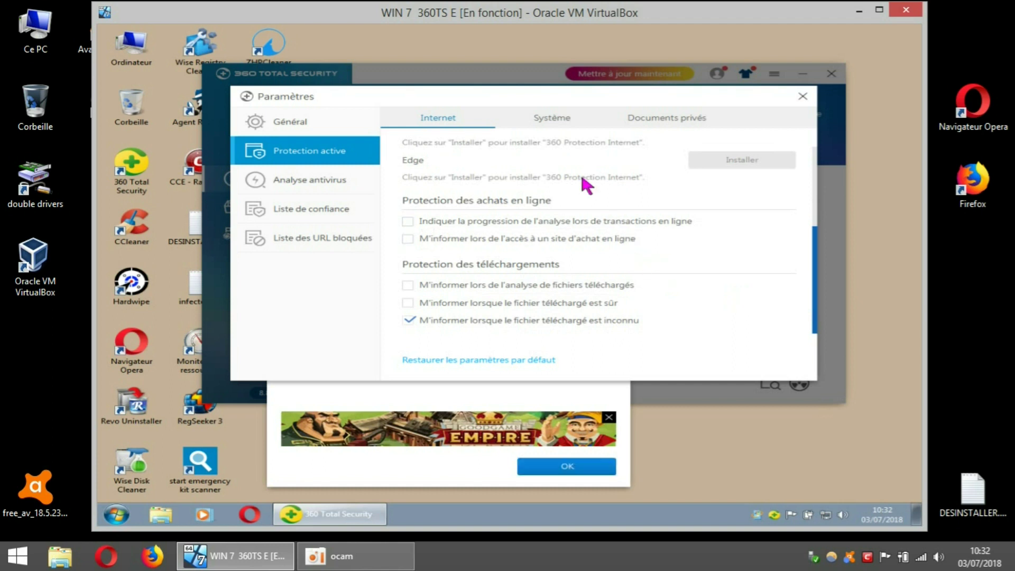
Step: In active protection's system settings, enable blocking of potentially unwanted programs bundled with downloads, and view the private documents settings
left_click(562, 127)
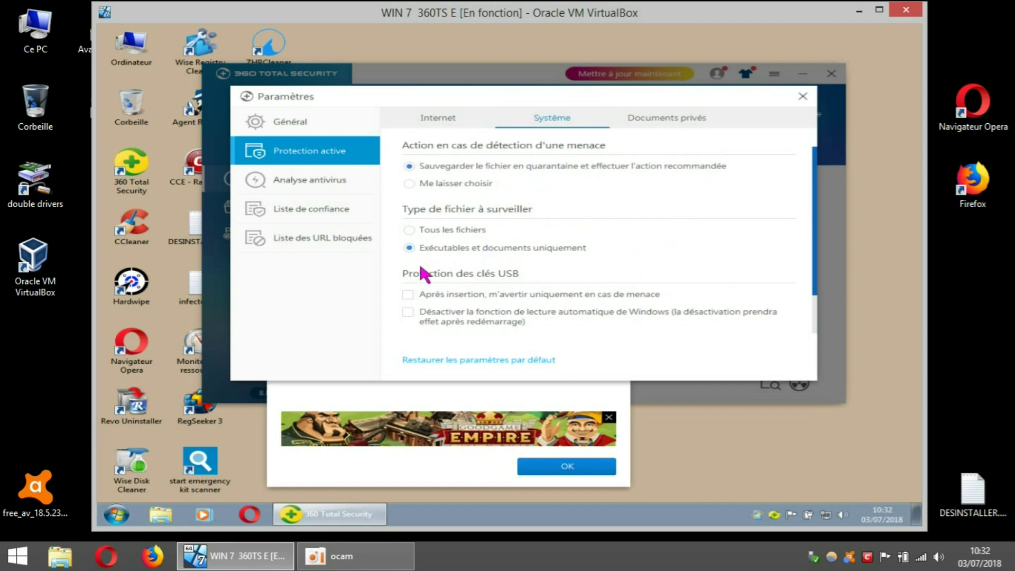
scroll(608, 271, "down", 1)
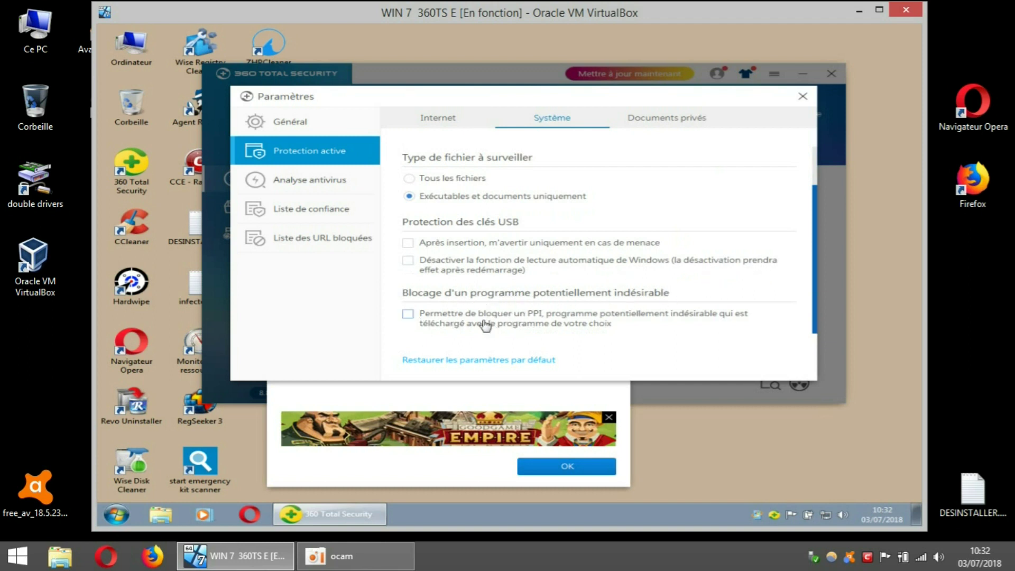
left_click(409, 316)
left_click(673, 123)
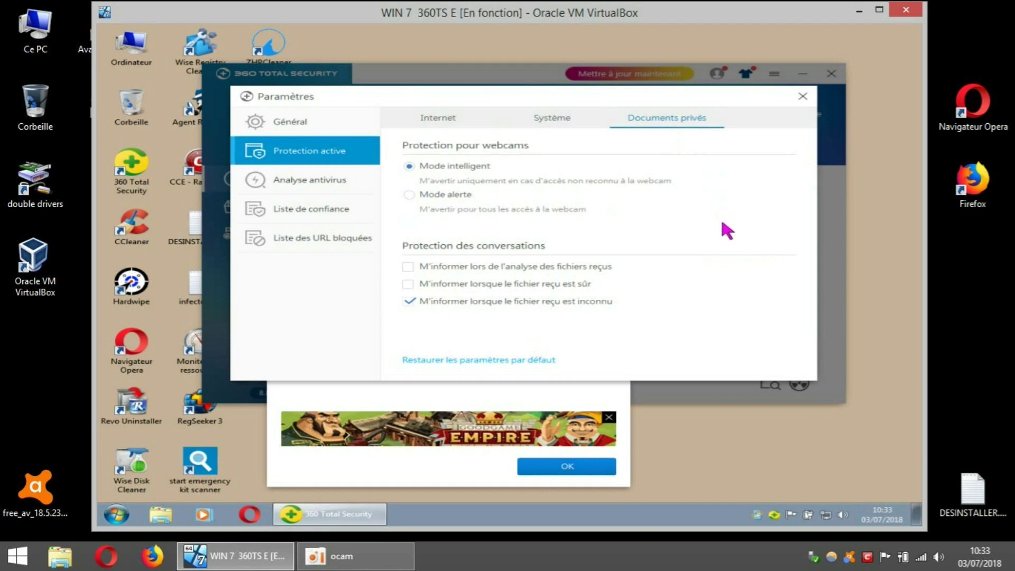
Step: Review the antivirus scan settings, covering file scanning, the scheduled scan options and the removal of the Bitdefender and Avira engines
left_click(317, 181)
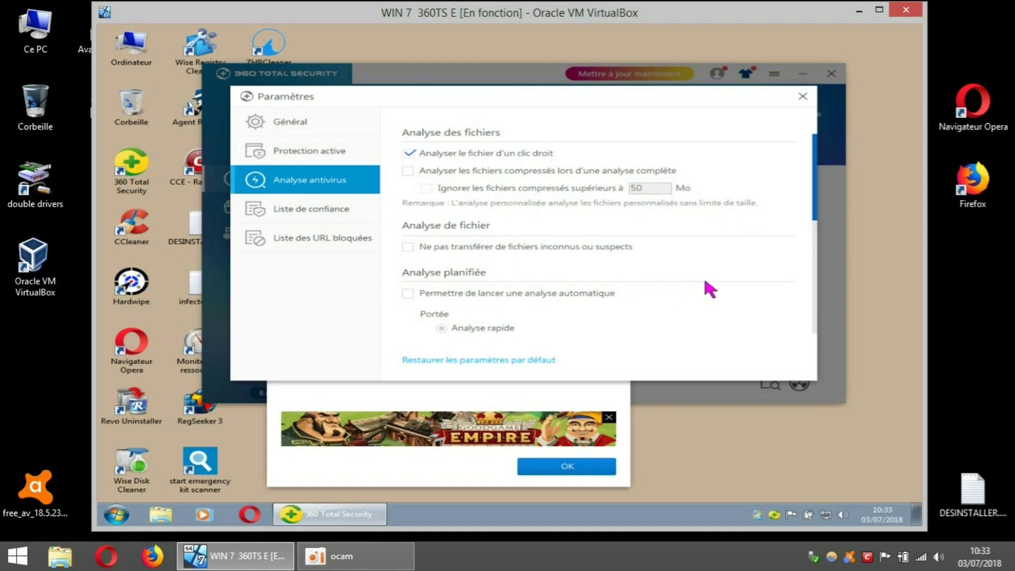
scroll(706, 283, "down", 1)
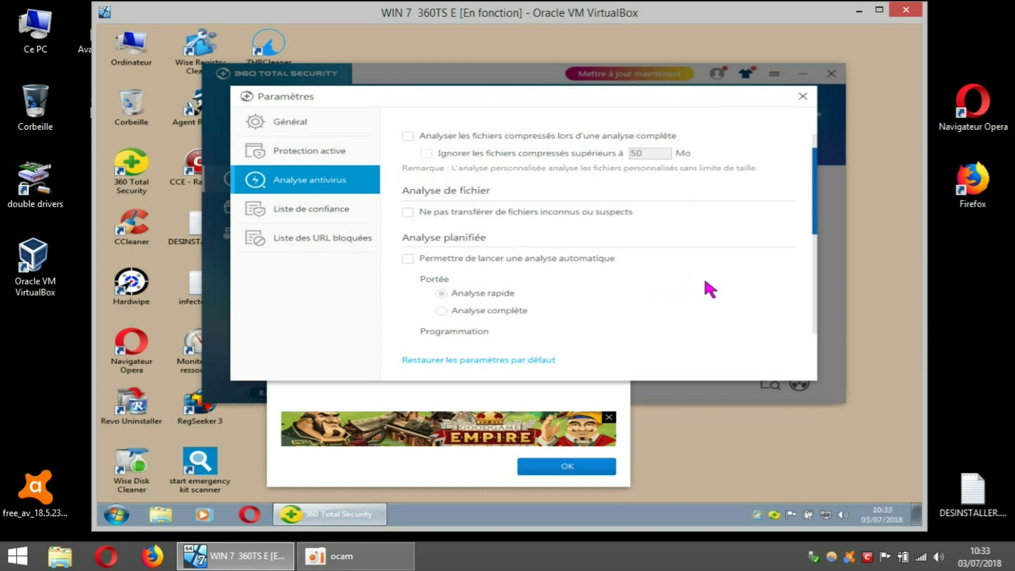
scroll(710, 289, "down", 1)
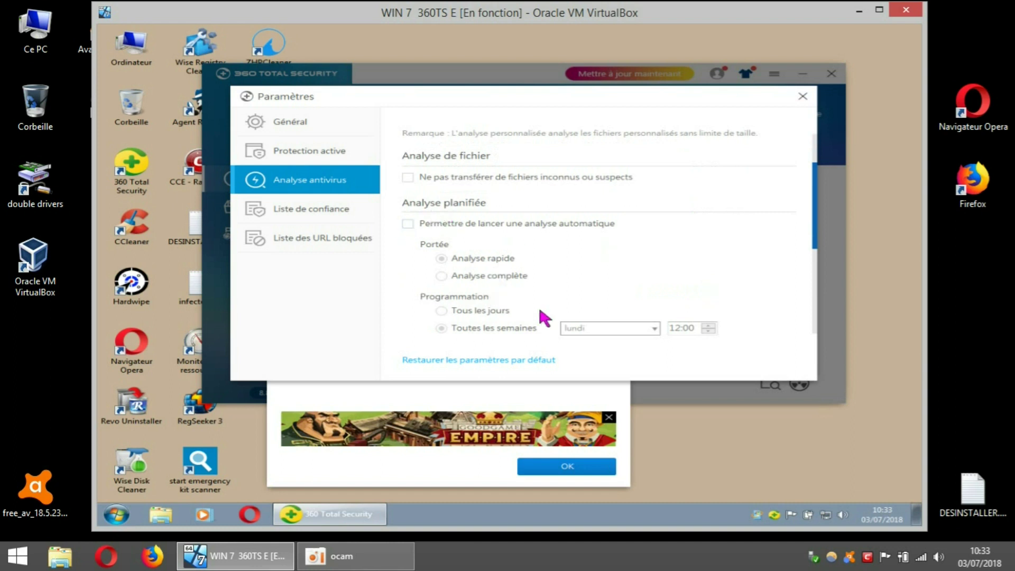
scroll(710, 293, "down", 2)
scroll(736, 291, "down", 2)
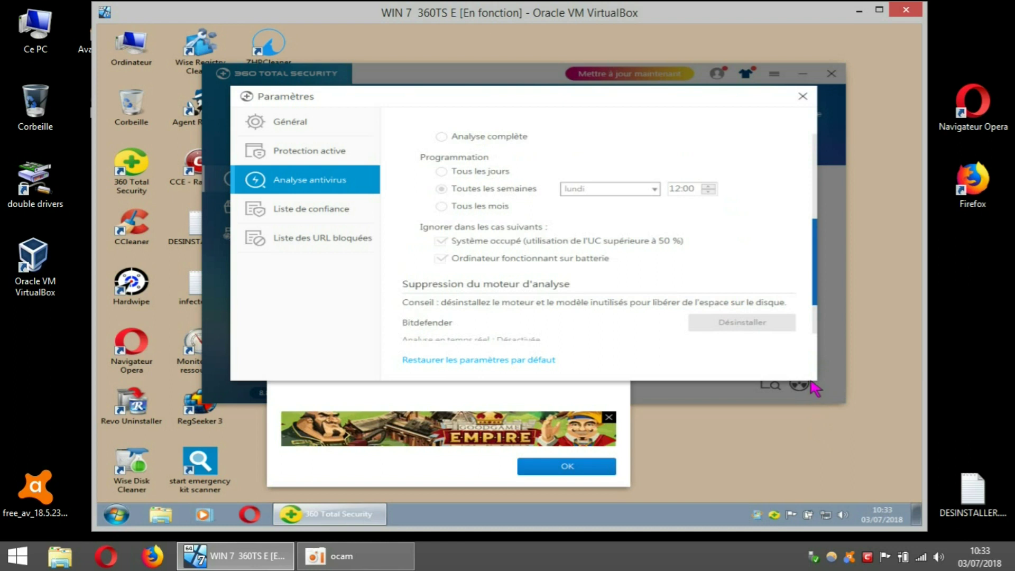
mouse_move(816, 295)
left_mouse_down()
mouse_move(819, 324)
mouse_move(816, 279)
left_mouse_up()
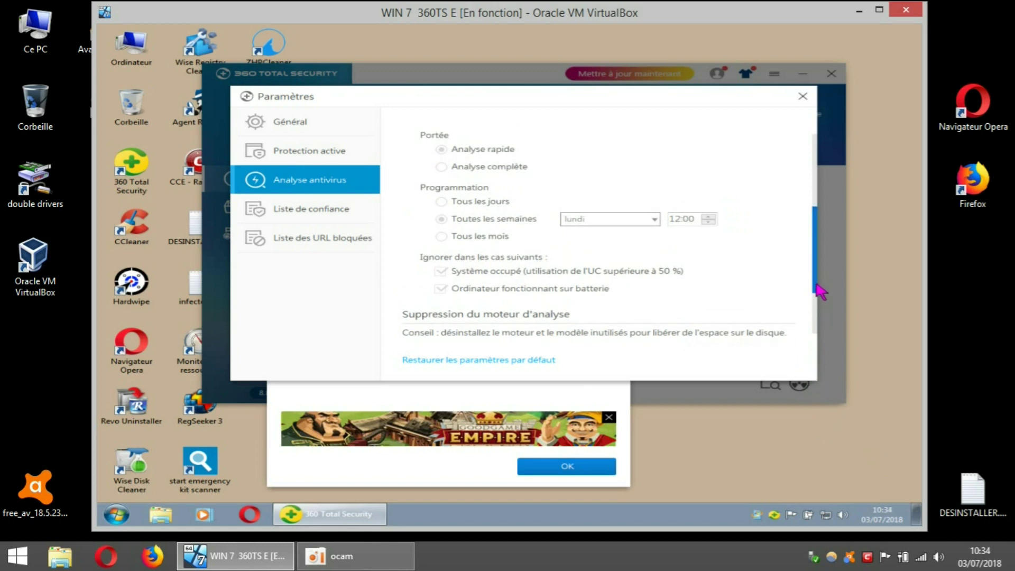
left_click_drag(820, 289, 815, 336)
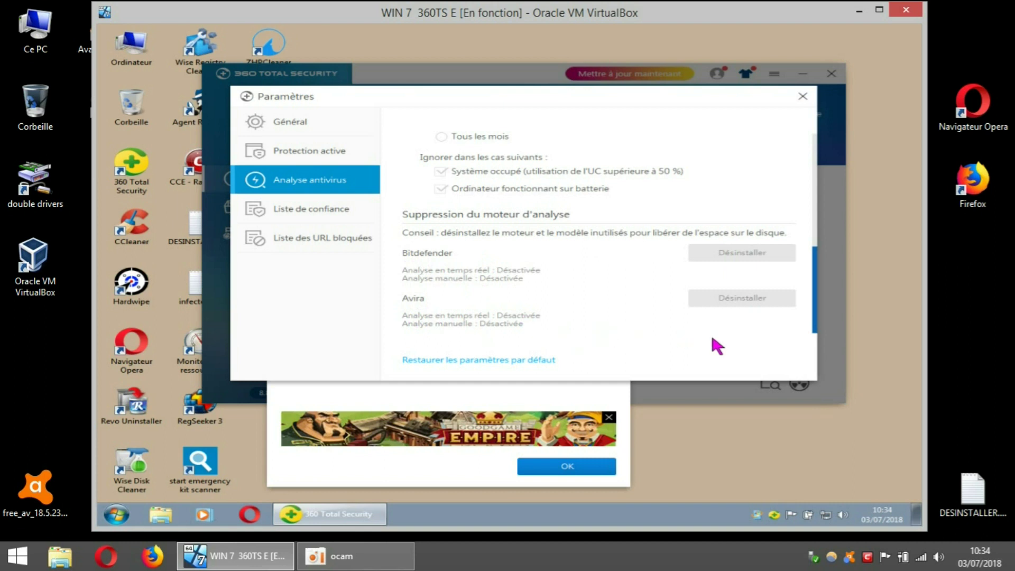
scroll(809, 322, "up", 3)
scroll(811, 322, "down", 3)
scroll(811, 322, "up", 6)
scroll(810, 323, "down", 5)
scroll(811, 323, "down", 1)
scroll(811, 322, "up", 10)
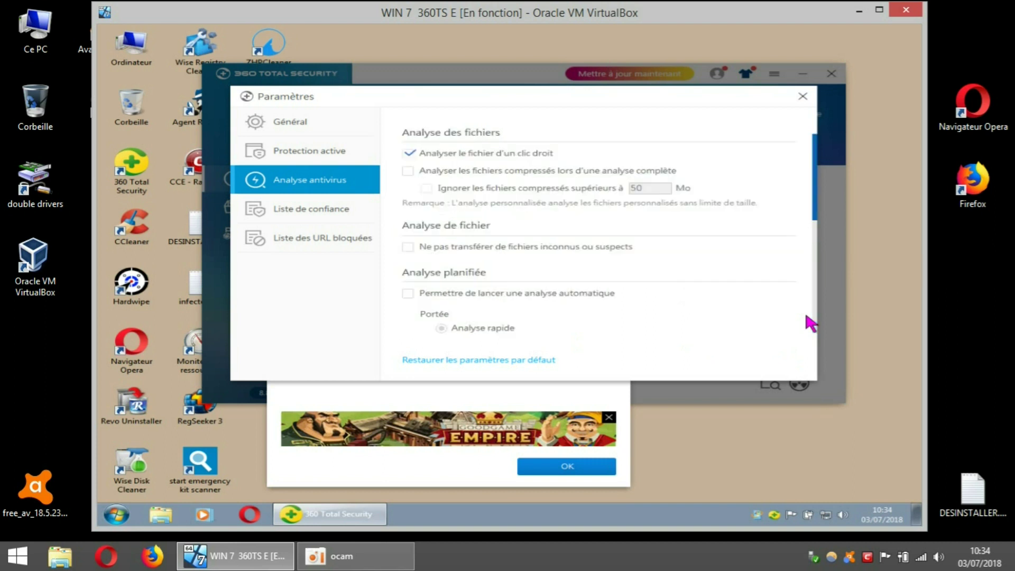
Step: Review the trust list's file, URL, browser and WiFi categories
left_click(328, 211)
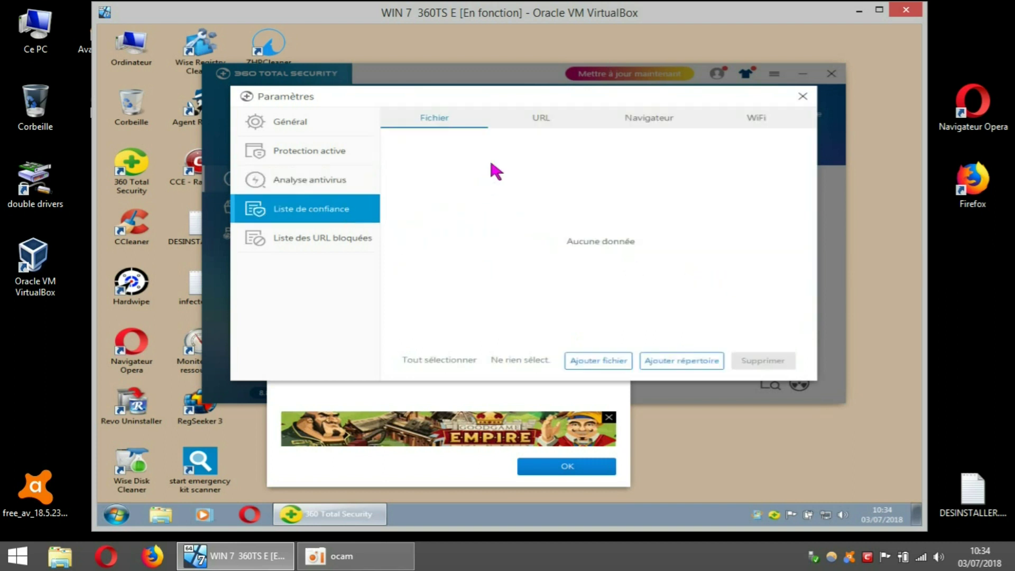
left_click(531, 121)
left_click(637, 123)
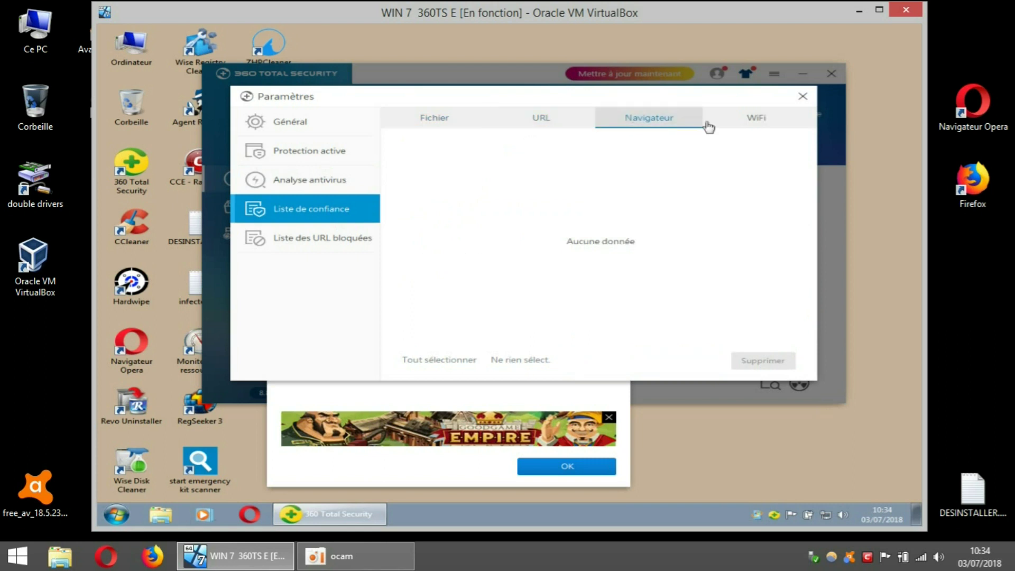
left_click(740, 126)
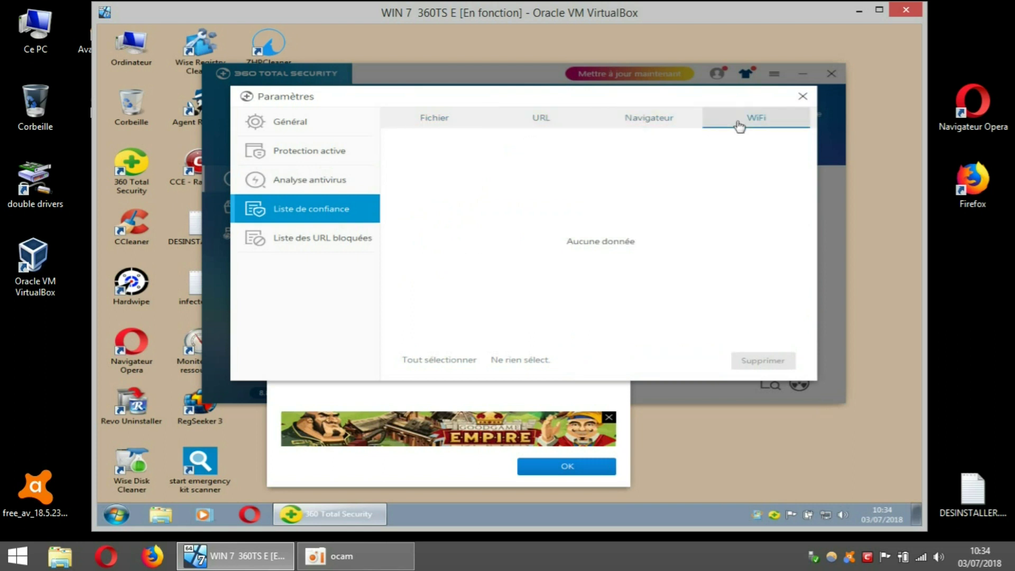
Step: Review the blocked list's file and URL categories and the dialog for adding a URL to block, without adding one
left_click(335, 244)
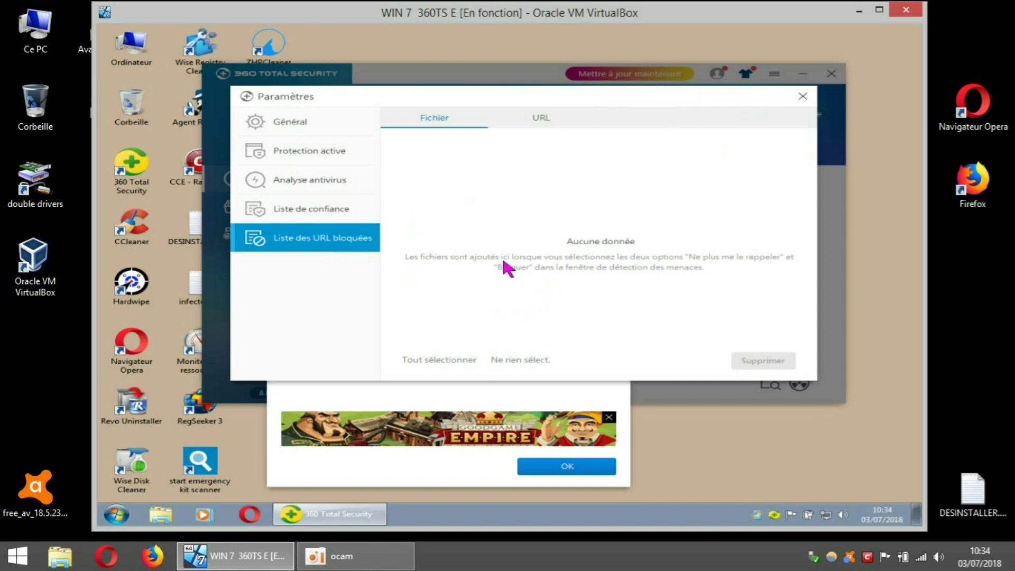
left_click(526, 122)
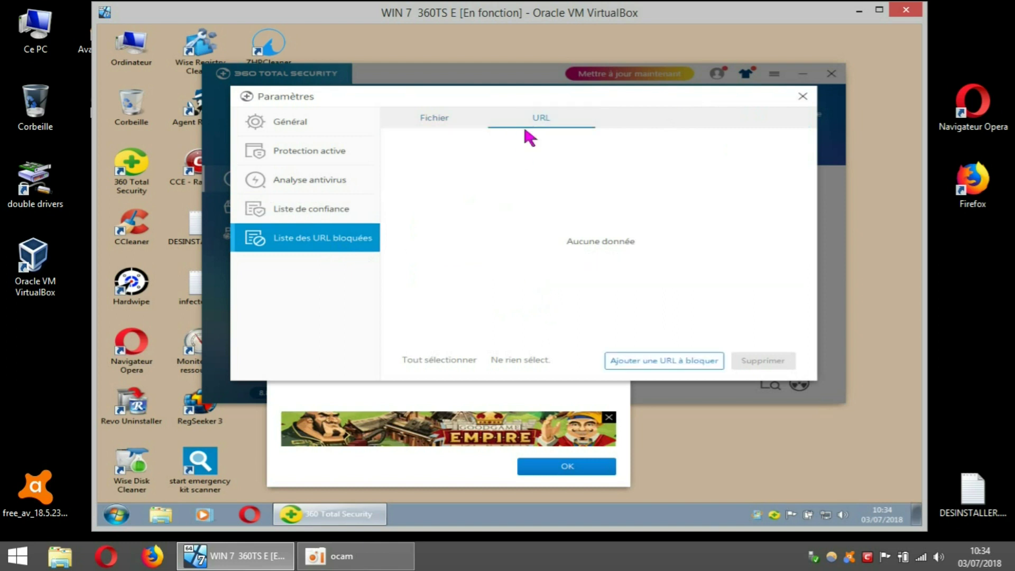
left_click(453, 122)
left_click(530, 124)
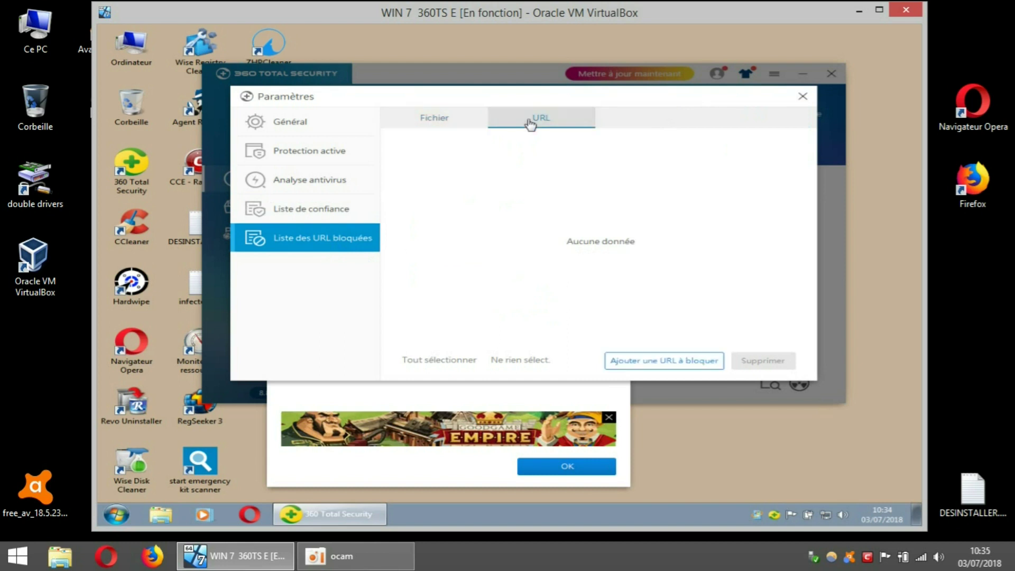
left_click(655, 364)
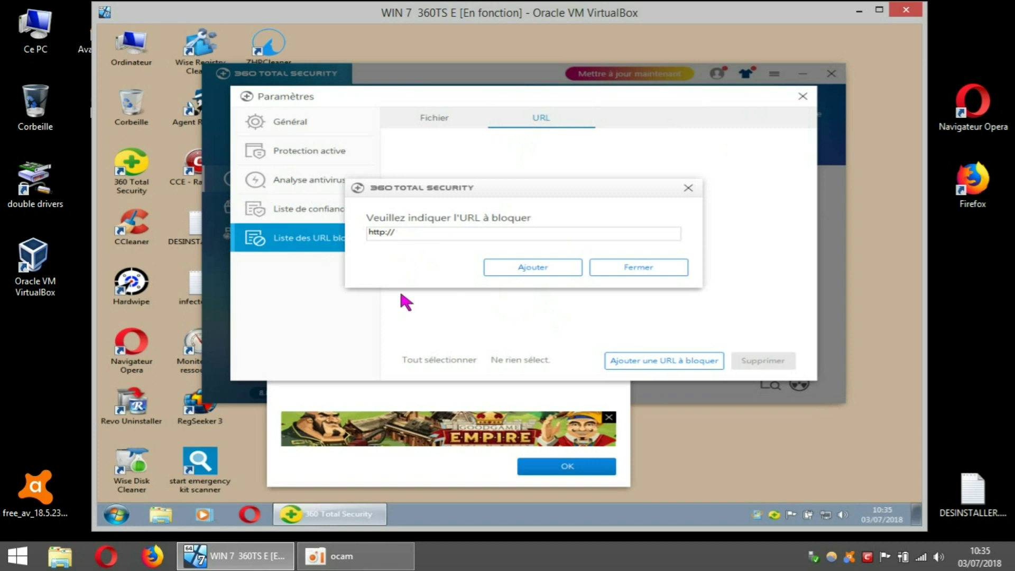
left_click(689, 188)
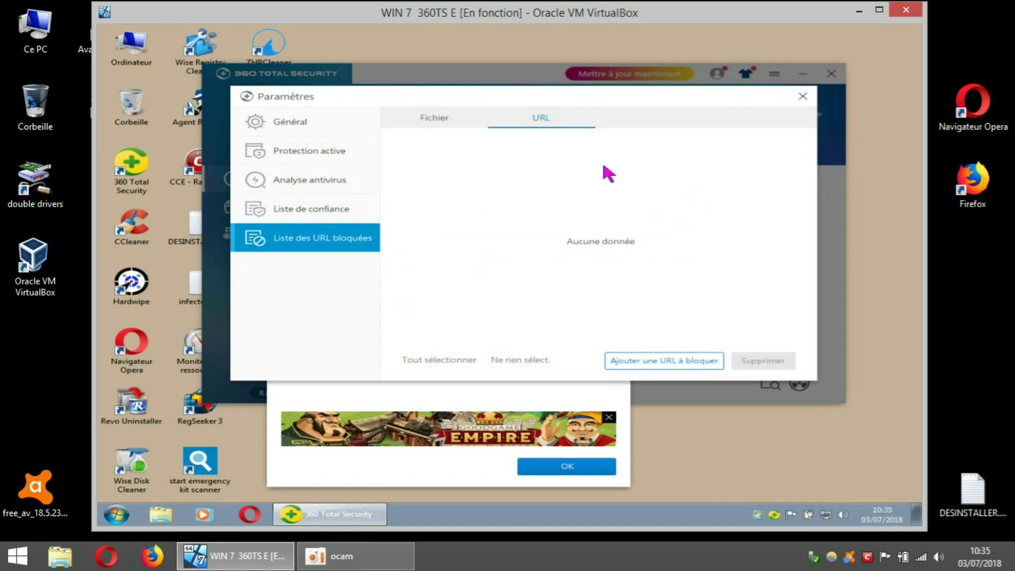
Step: Close the antivirus settings and the virus database update window, returning to the main scan screen
left_click(802, 97)
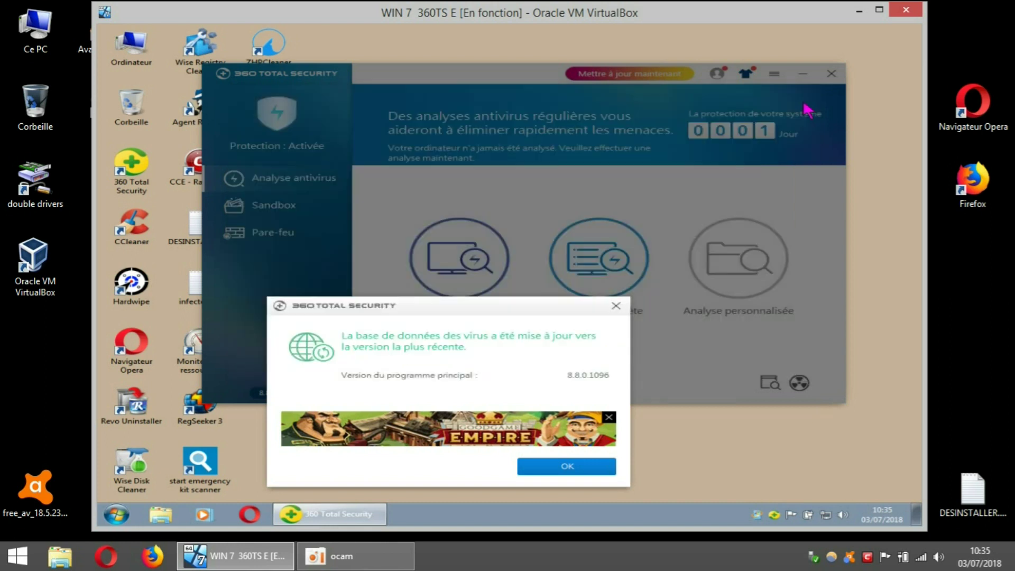
left_click(616, 305)
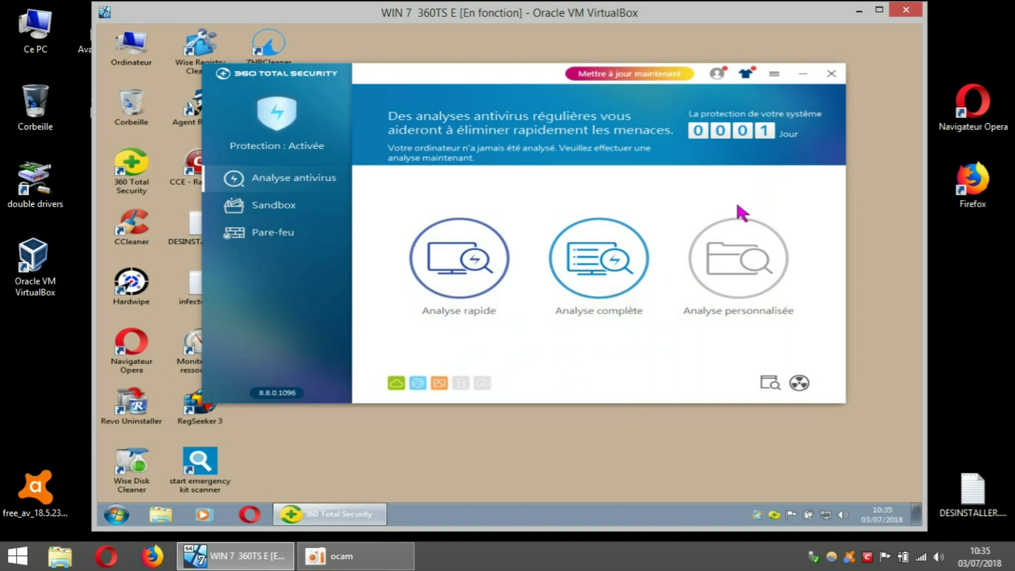
left_click(774, 74)
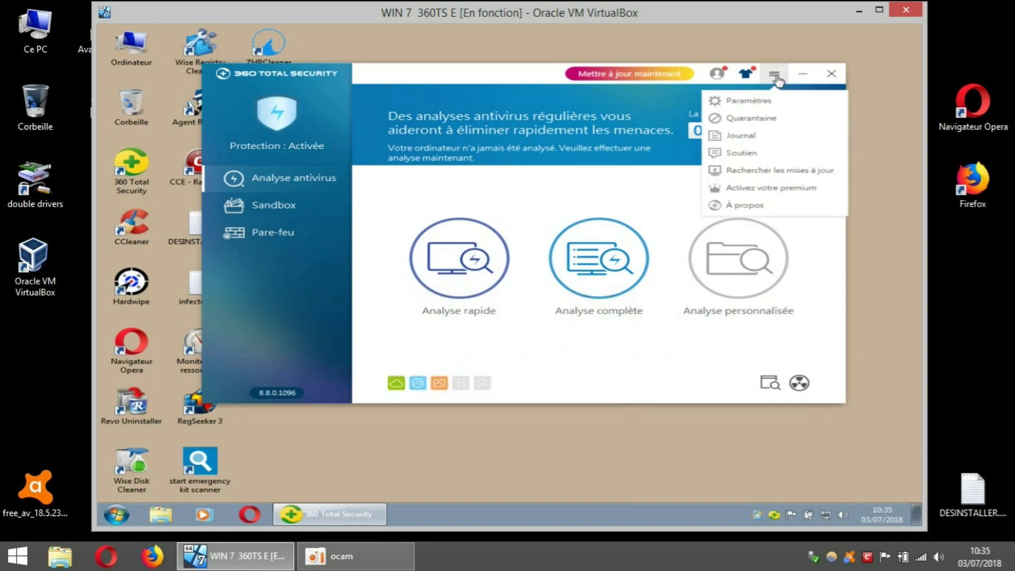
left_click(619, 167)
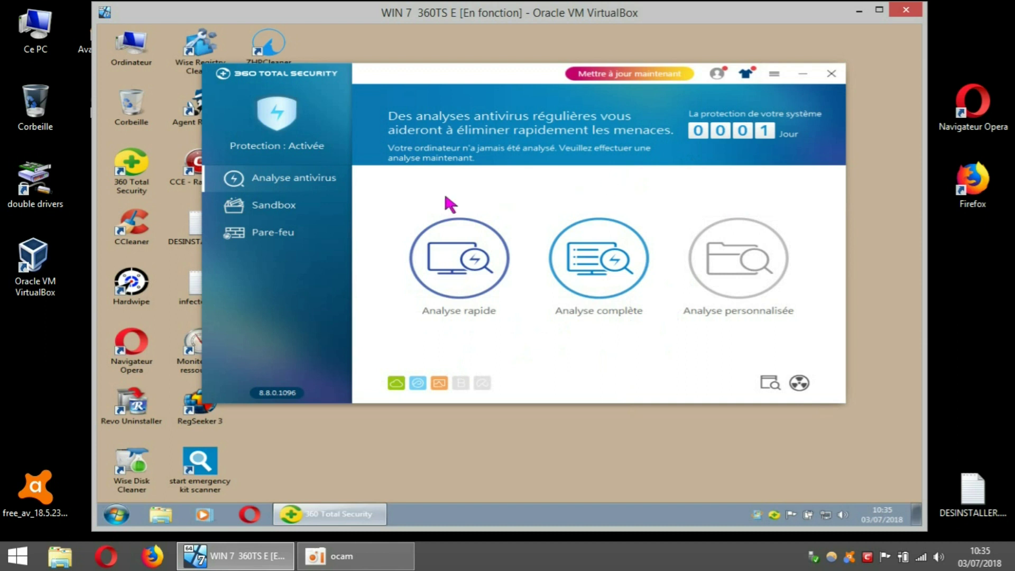
Step: Open the Sandbox, examine its status, file list, execution list and advanced settings, and close it
left_click(276, 210)
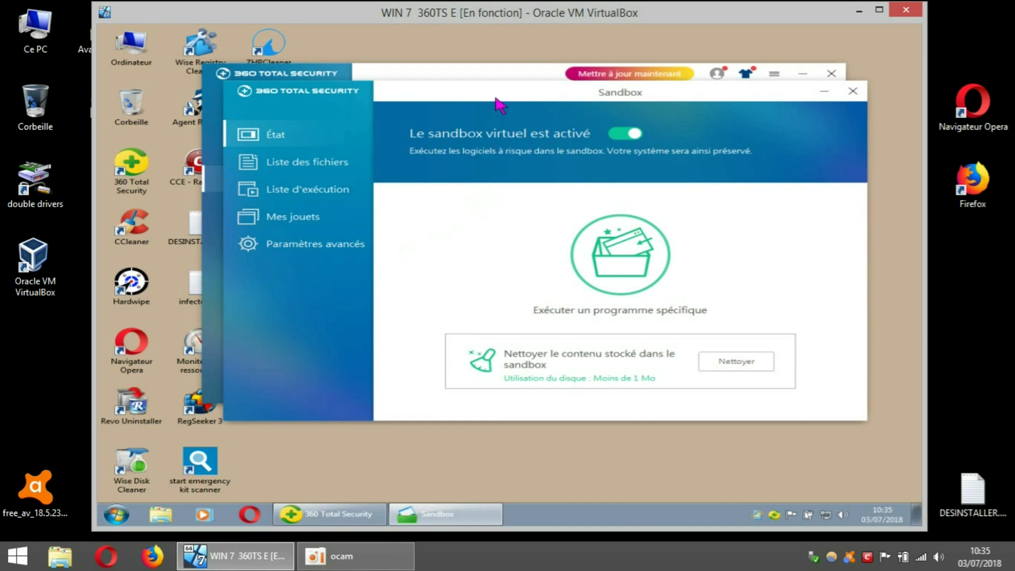
left_click_drag(501, 94, 534, 158)
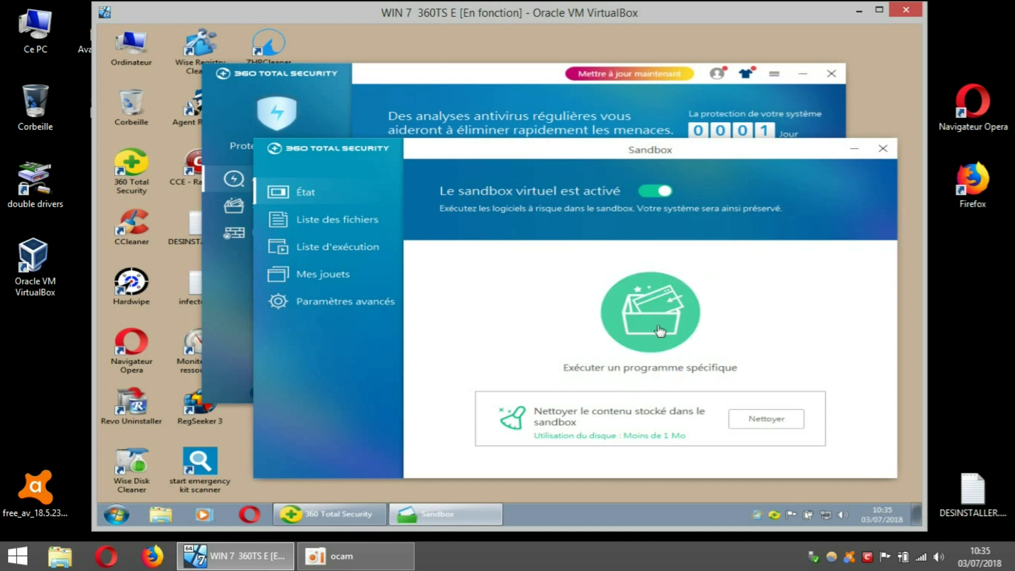
left_click(339, 231)
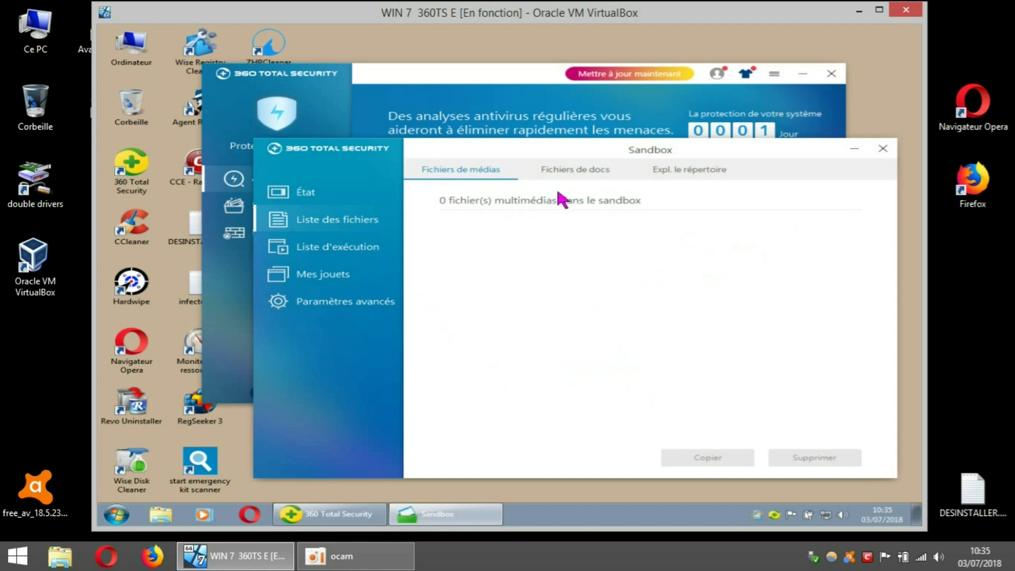
left_click(360, 247)
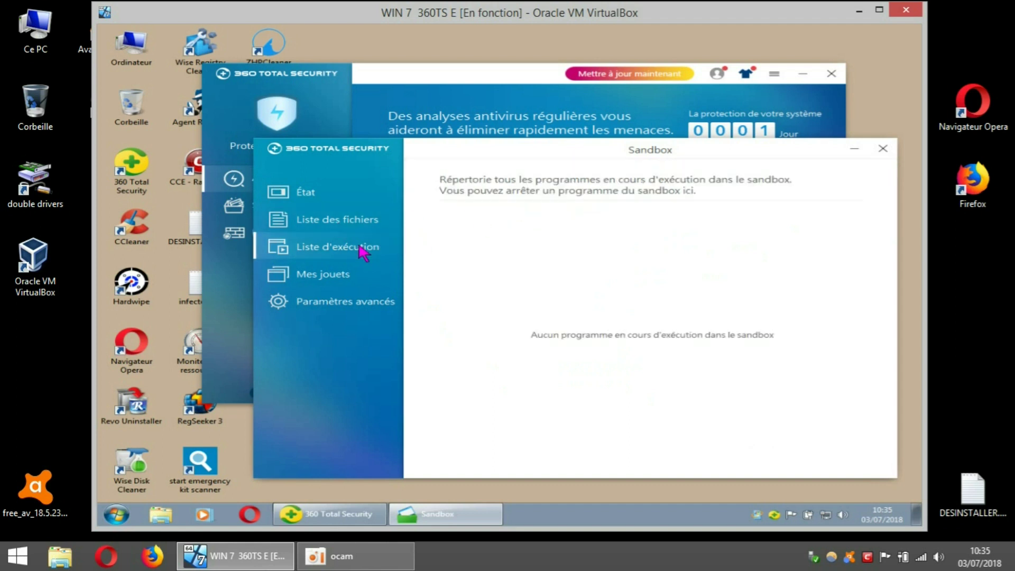
left_click(324, 275)
left_click(344, 306)
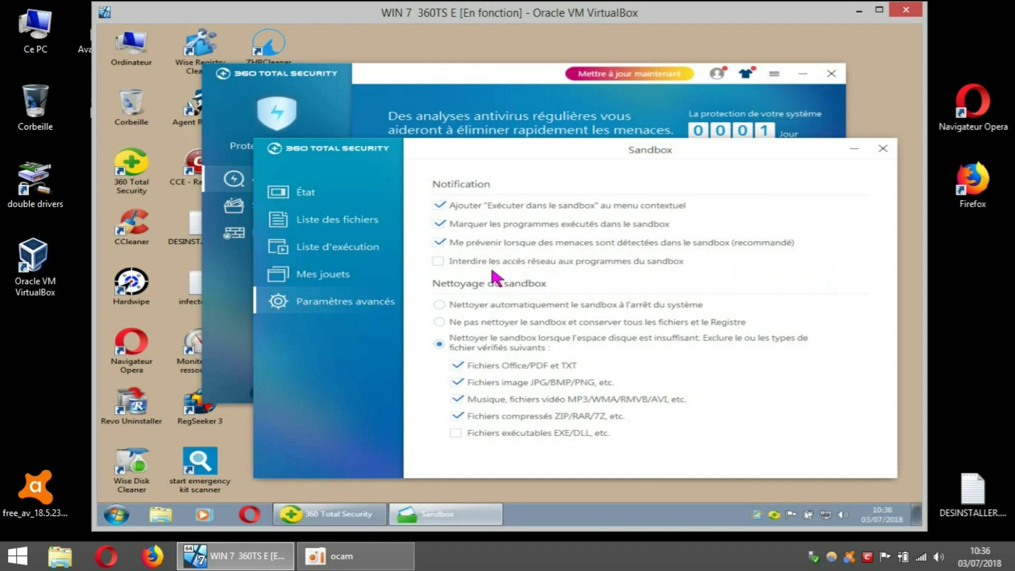
left_click(881, 150)
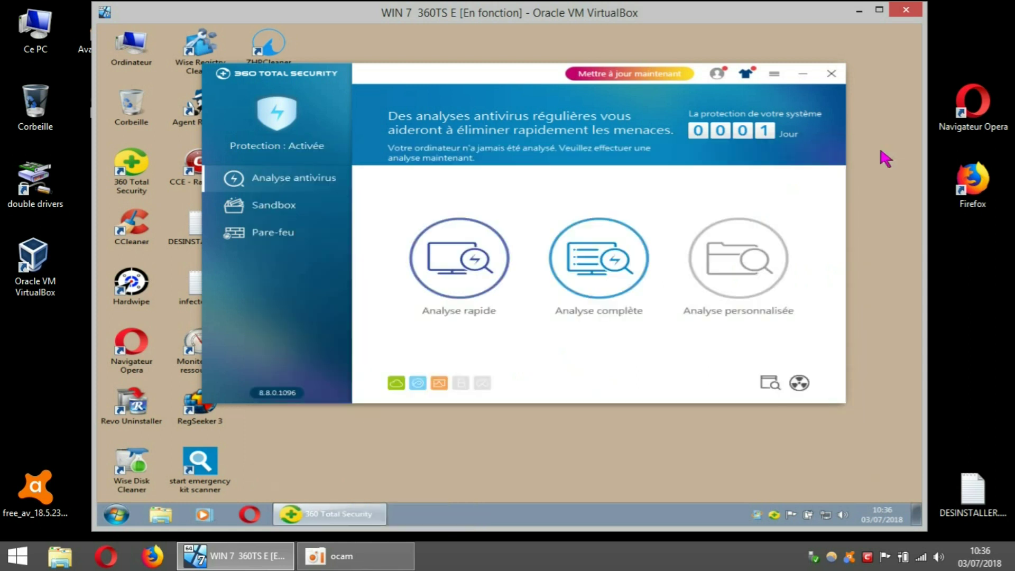
Step: Close 360 Total Security, open Windows Update in the virtual machine, and restore its window to a smaller size nearer the desktop's middle
left_click(831, 74)
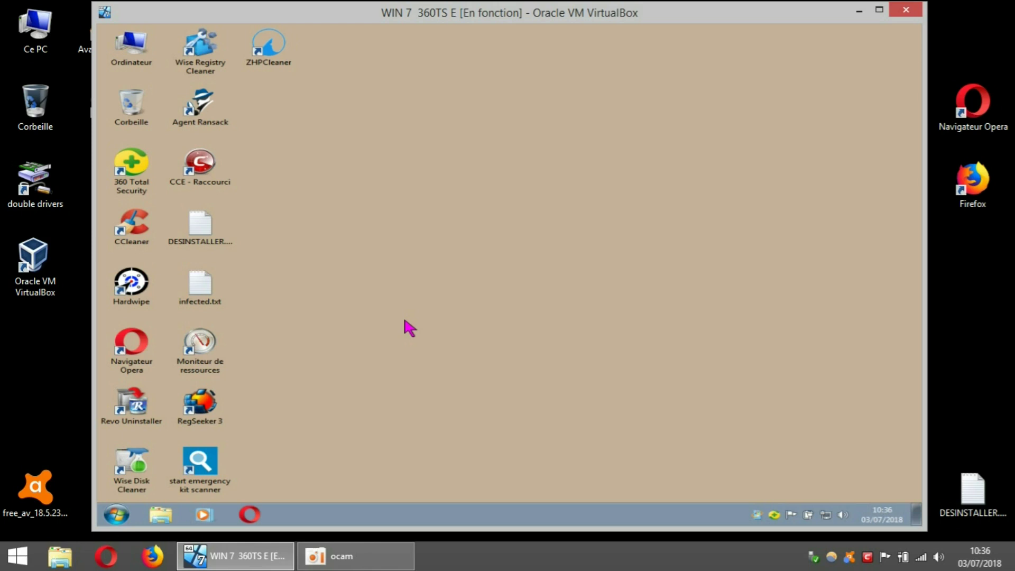
left_click(757, 516)
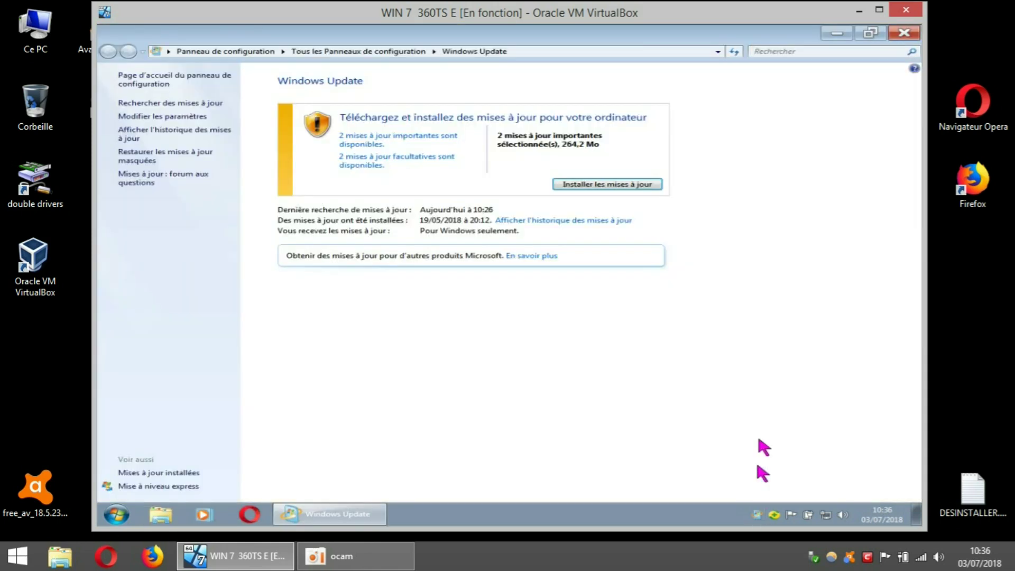
left_click(870, 34)
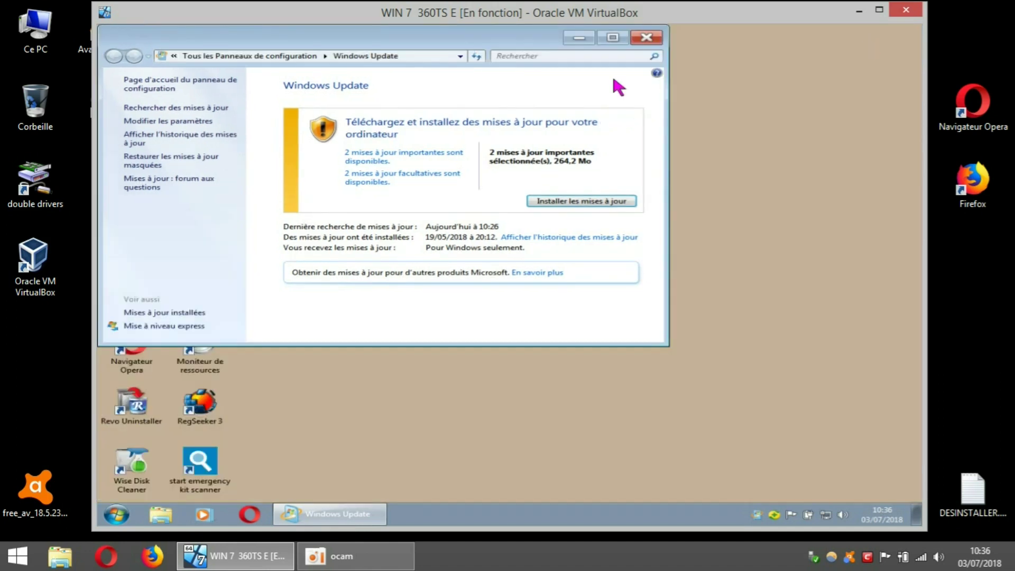
left_click_drag(521, 40, 610, 110)
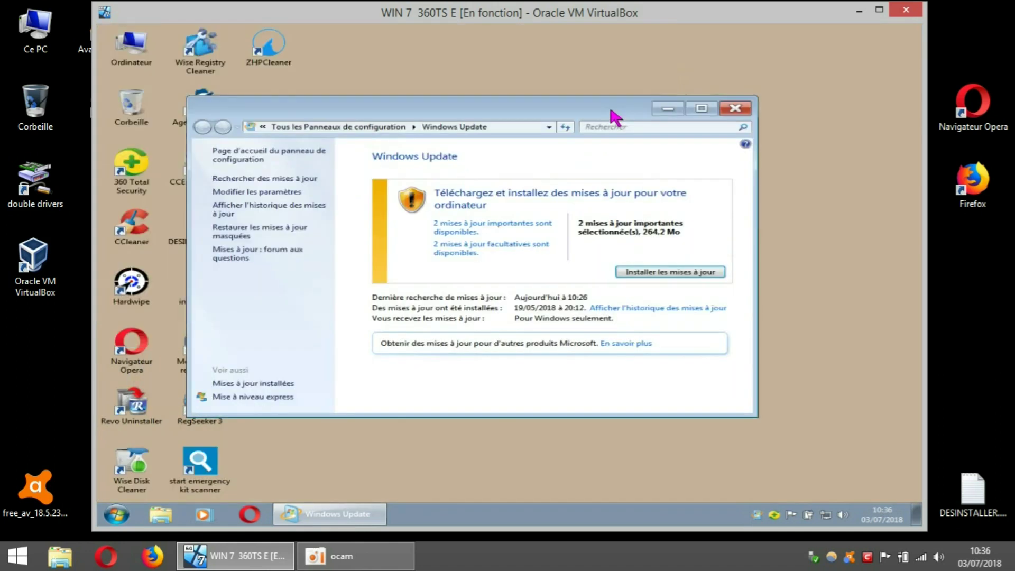